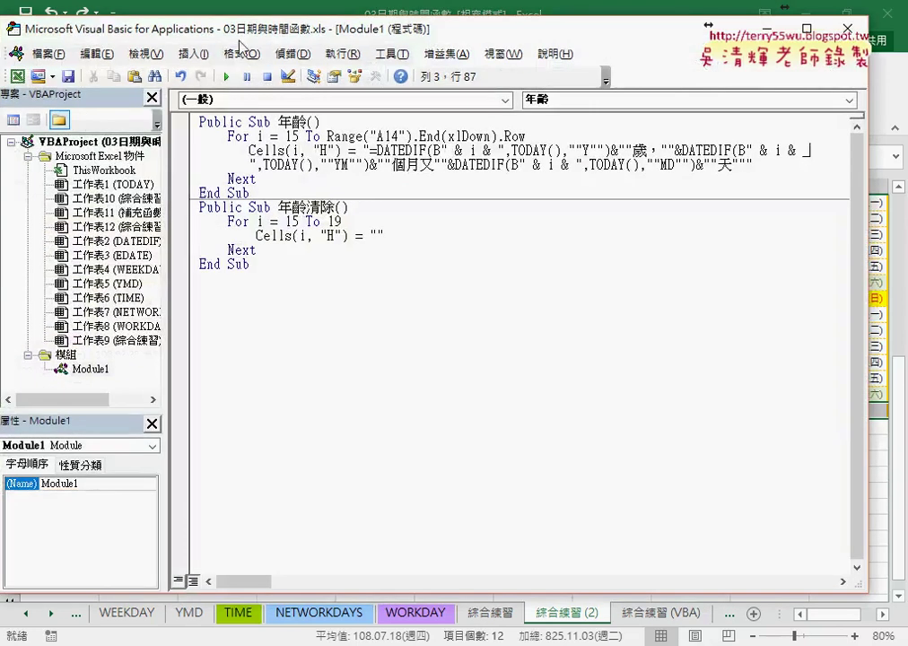
Step: Below the last End Sub, start a new Public Sub procedure named 插入空白列
{"action": "left_click_drag", "start_coordinate": [171, 34], "coordinate": [281, 35]}
{"action": "left_click", "coordinate": [358, 294]}
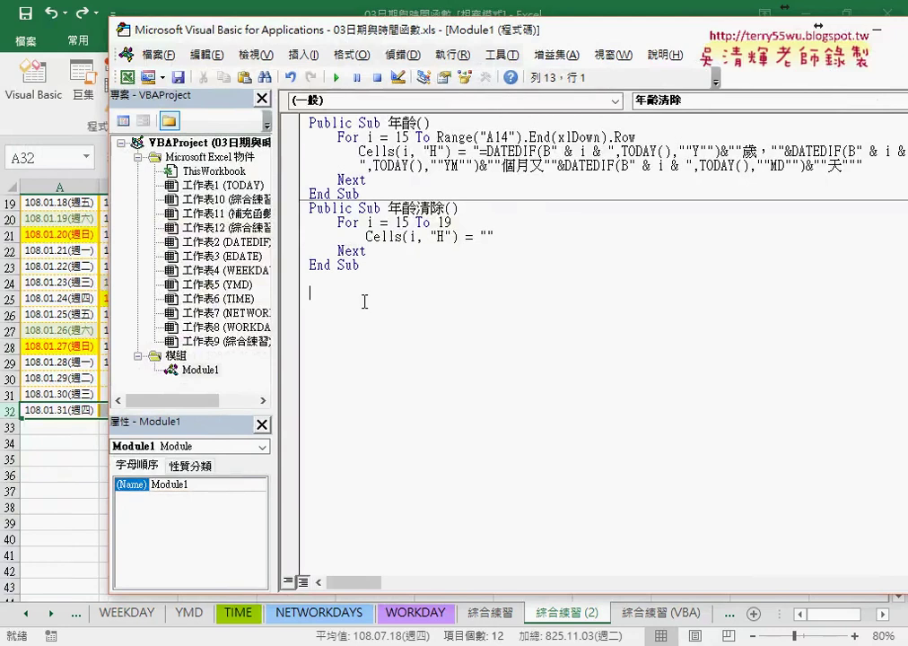
{"action": "left_click", "coordinate": [303, 54]}
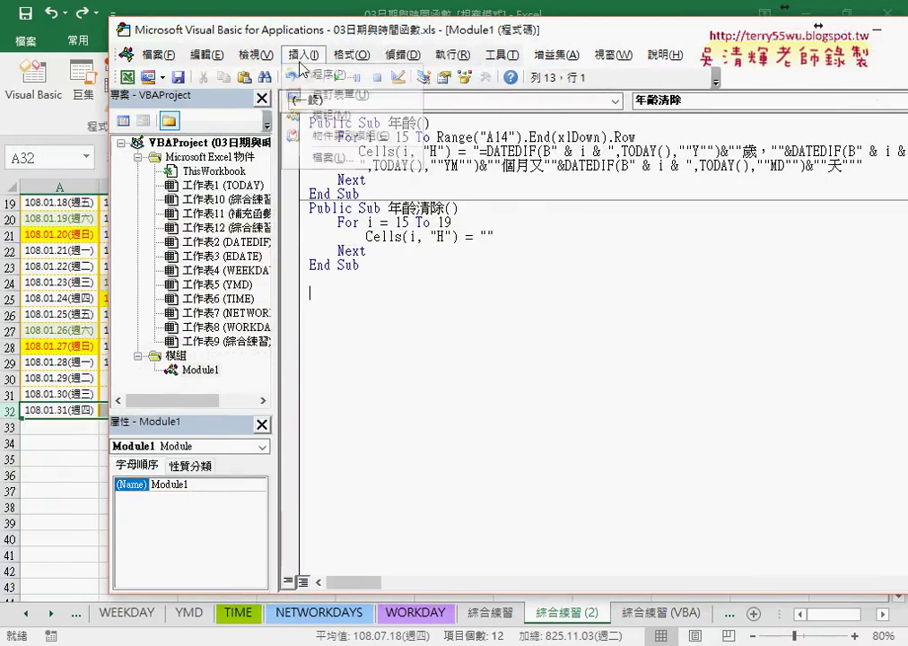
{"action": "left_click", "coordinate": [355, 75]}
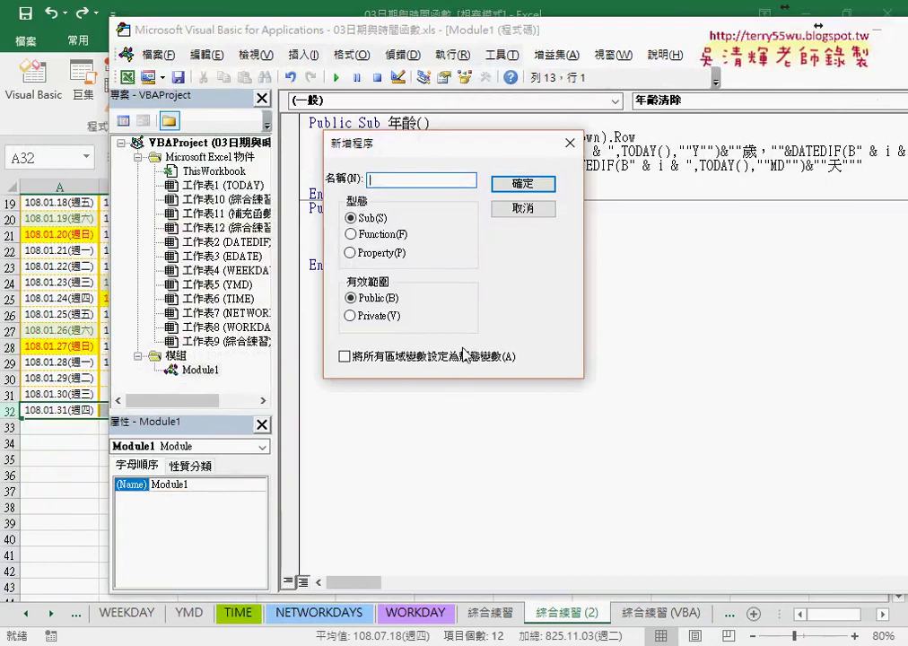
{"action": "type", "text": "ㄧㄚ叢"}
{"action": "type", "text": "入ㄎㄨㄥˋㄅ白"}
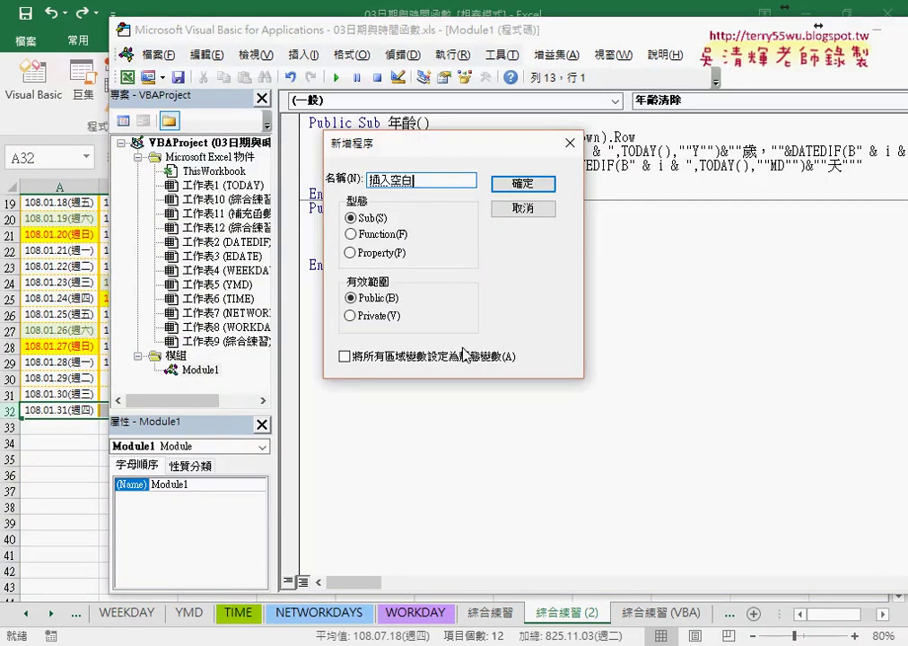
{"action": "type", "text": "ㄌㄧㄝˋ"}
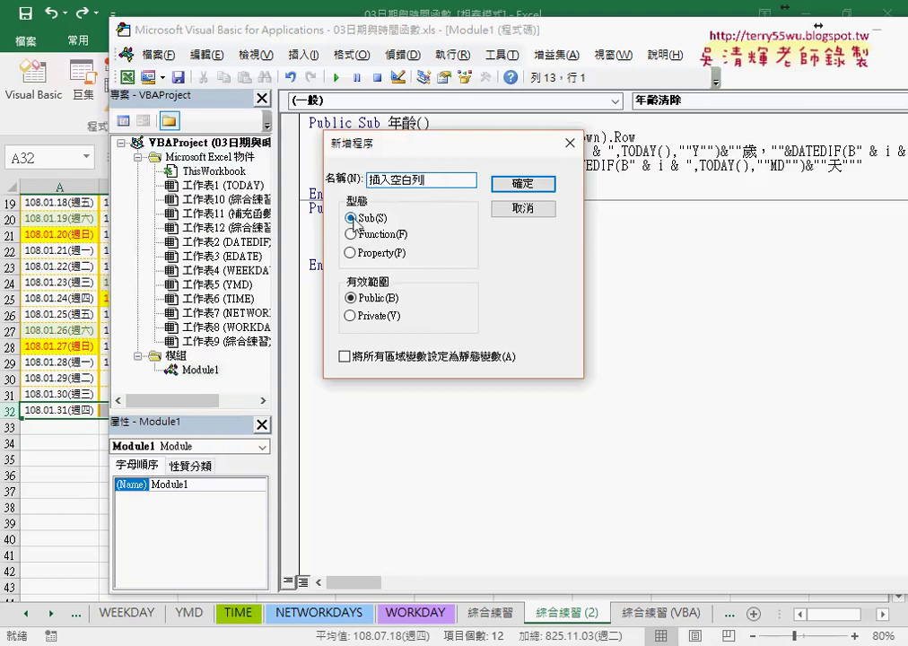
Step: Create the 插入空白列 Sub, remove the extra blank lines, and indent its first line
{"action": "left_click", "coordinate": [516, 183]}
{"action": "left_click", "coordinate": [356, 281]}
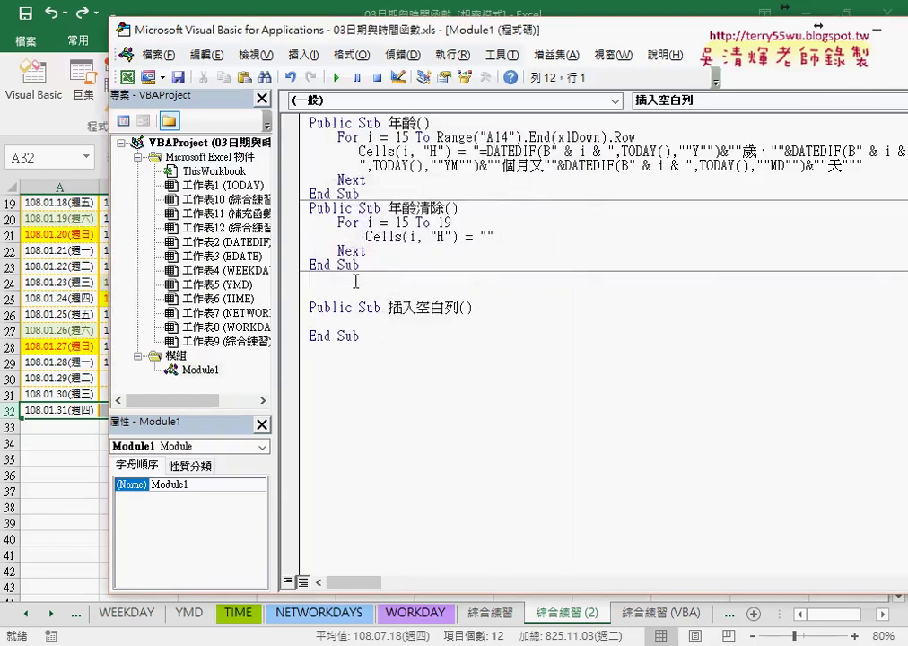
{"action": "key", "text": "Delete"}
{"action": "key", "text": "Delete"}
{"action": "key", "text": "Down"}
{"action": "key", "text": "Tab"}
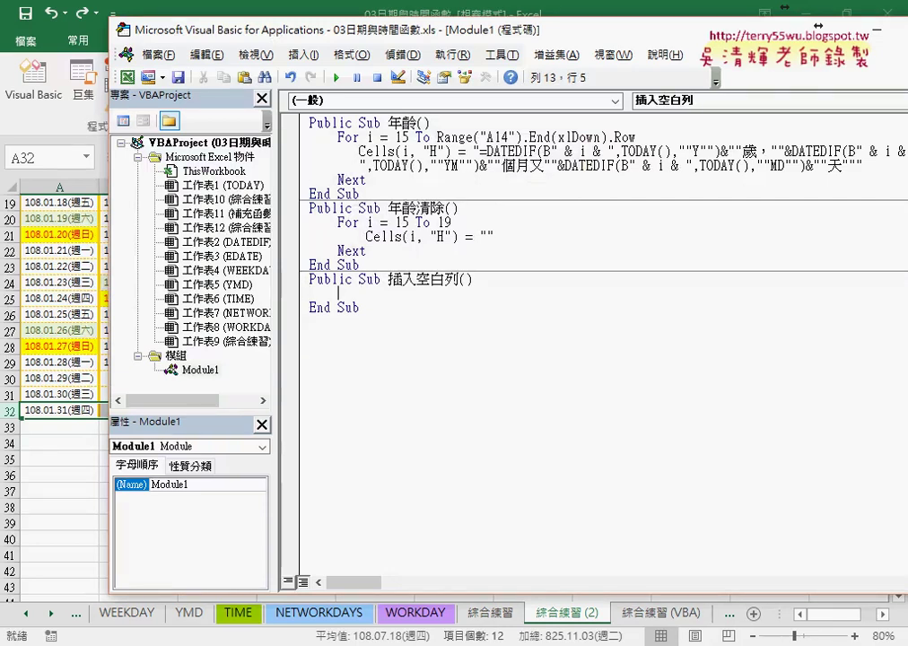
Step: Write a loop 'For i = 33 To 3 step 1' with a closing Next inside the Sub
{"action": "type", "text": "fi"}
{"action": "key", "text": "BackSpace"}
{"action": "type", "text": "or "}
{"action": "type", "text": "i="}
{"action": "type", "text": "33"}
{"action": "type", "text": " to 3"}
{"action": "key", "text": "Return"}
{"action": "key", "text": "Return"}
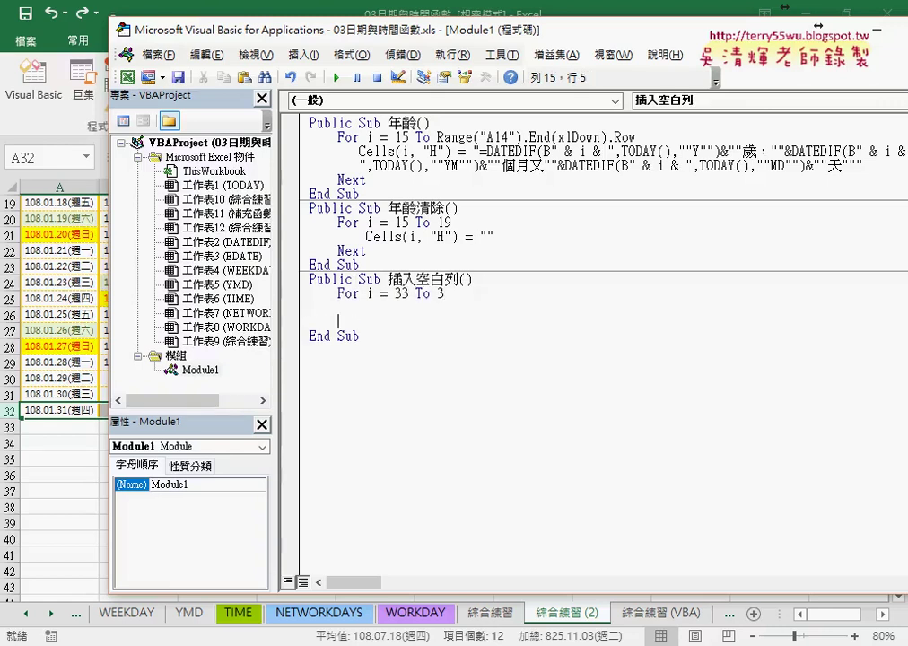
{"action": "type", "text": "next"}
{"action": "key", "text": "Up"}
{"action": "key", "text": "Up"}
{"action": "key", "text": "ctrl+Right"}
{"action": "key", "text": "ctrl+Right"}
{"action": "key", "text": "ctrl+Right"}
{"action": "key", "text": "End"}
{"action": "type", "text": "step 1"}
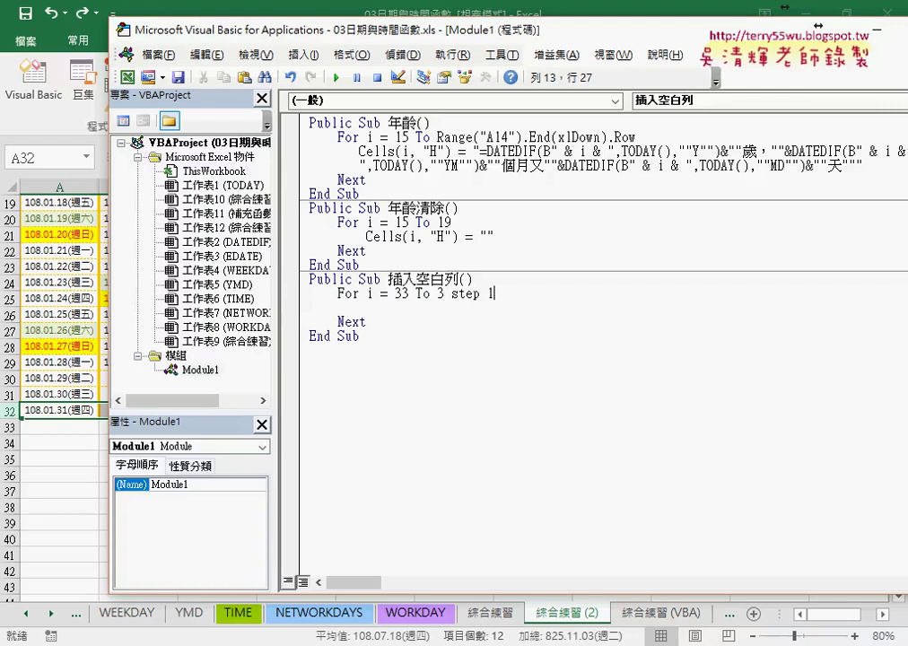
Step: Change the loop's step from 1 to -1, check its values, and indent the empty body line
{"action": "left_click", "coordinate": [487, 293]}
{"action": "type", "text": "-"}
{"action": "left_click", "coordinate": [405, 391]}
{"action": "left_click", "coordinate": [399, 294]}
{"action": "double_click", "coordinate": [400, 294]}
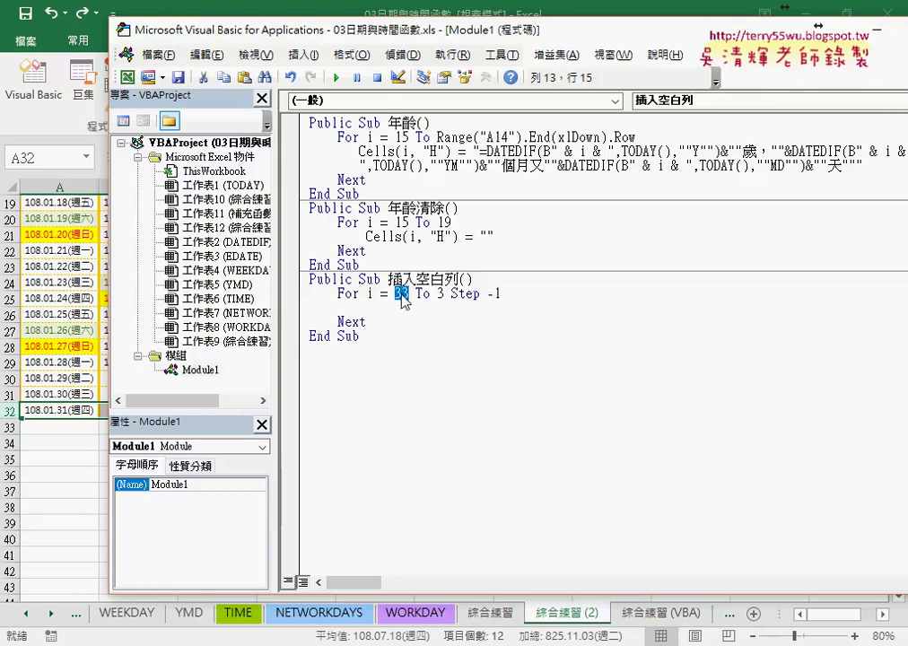
{"action": "left_click_drag", "start_coordinate": [487, 293], "coordinate": [499, 293]}
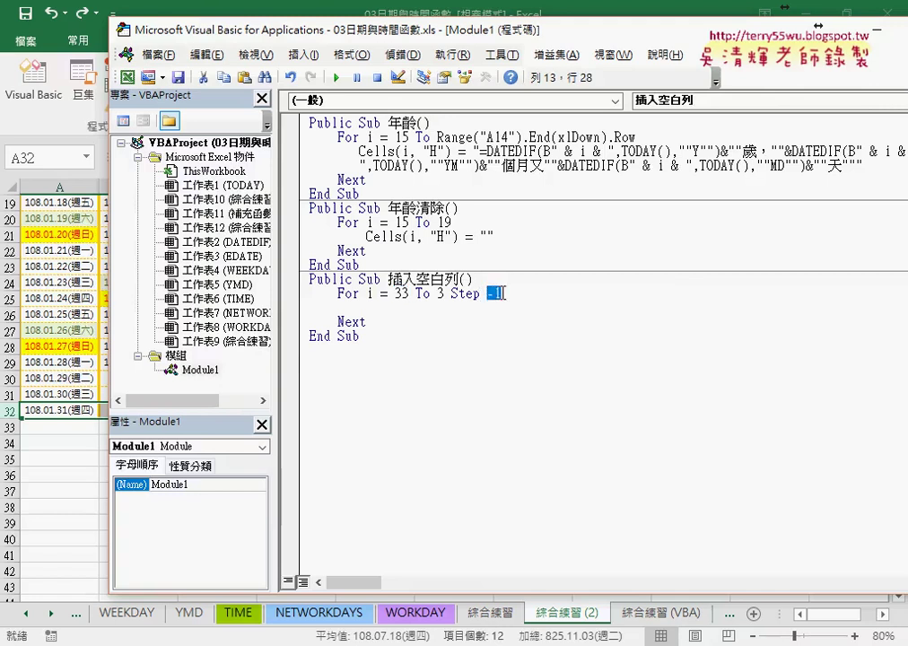
{"action": "double_click", "coordinate": [400, 293]}
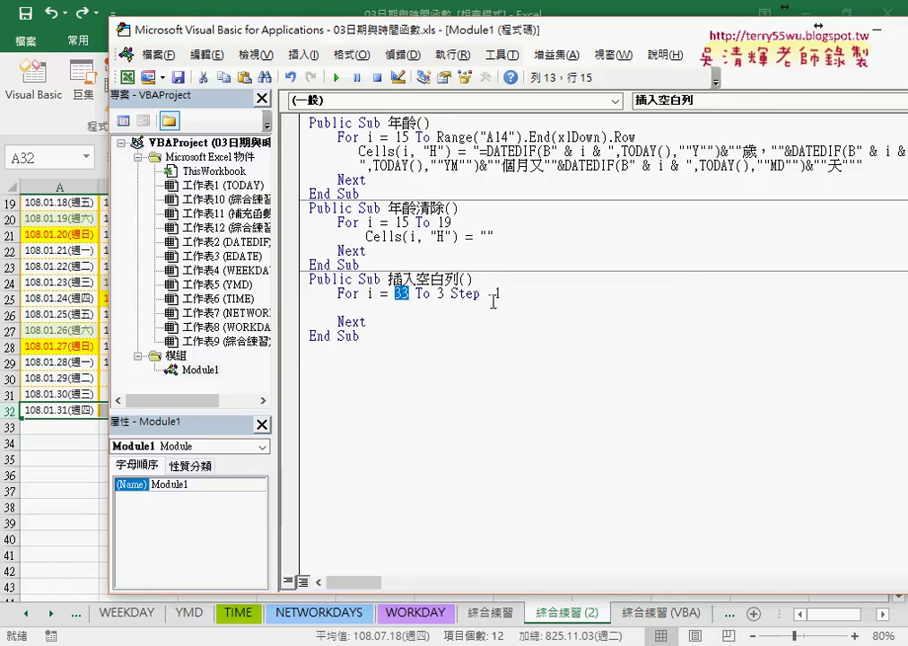
{"action": "double_click", "coordinate": [441, 293]}
{"action": "left_click_drag", "start_coordinate": [443, 293], "coordinate": [396, 293]}
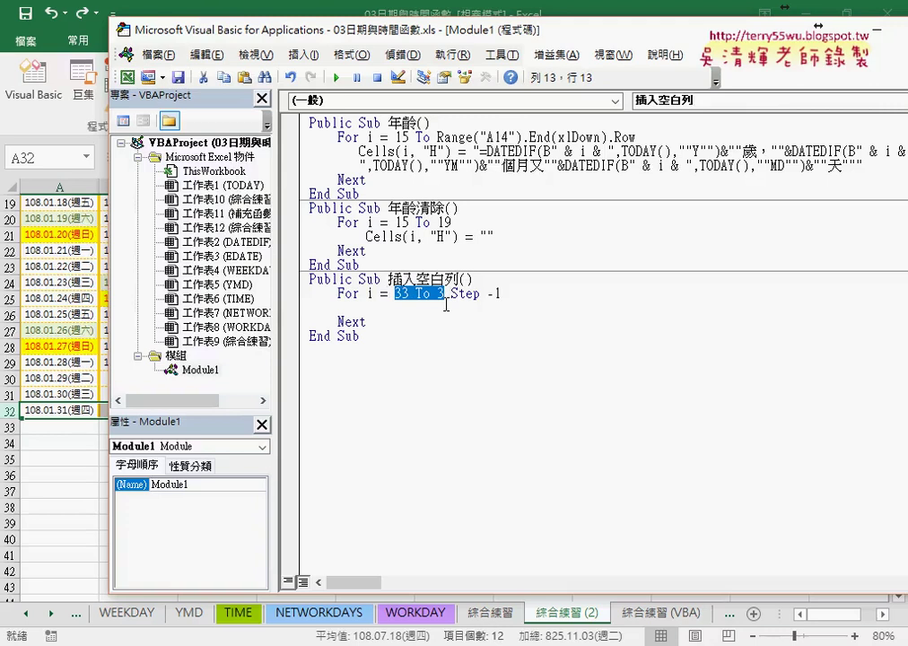
{"action": "left_click", "coordinate": [392, 311]}
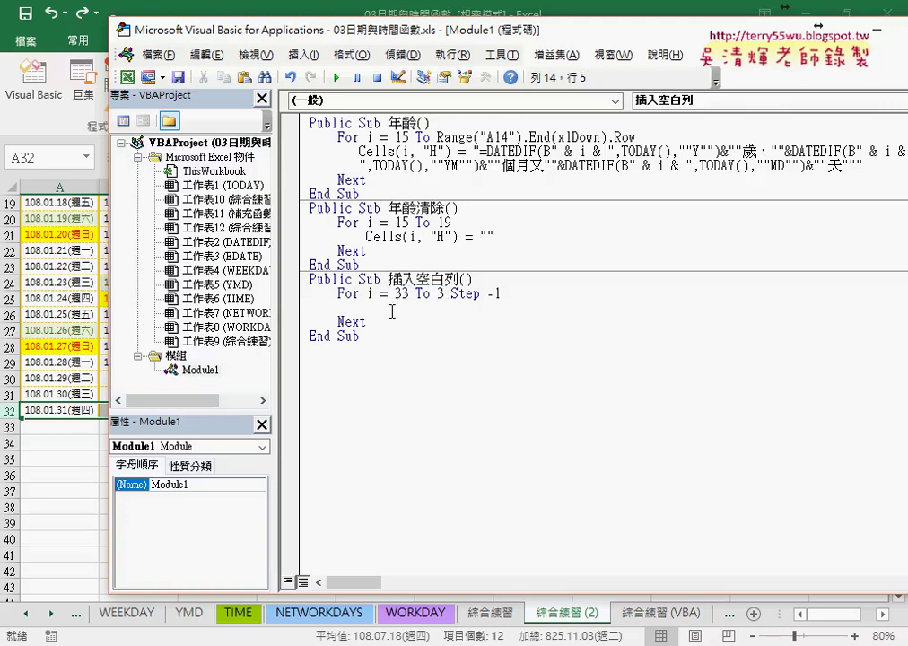
{"action": "key", "text": "Tab"}
Step: Enter Rows(i).Insert as the loop body and move the editor aside to show the sheet
{"action": "type", "text": "rows("}
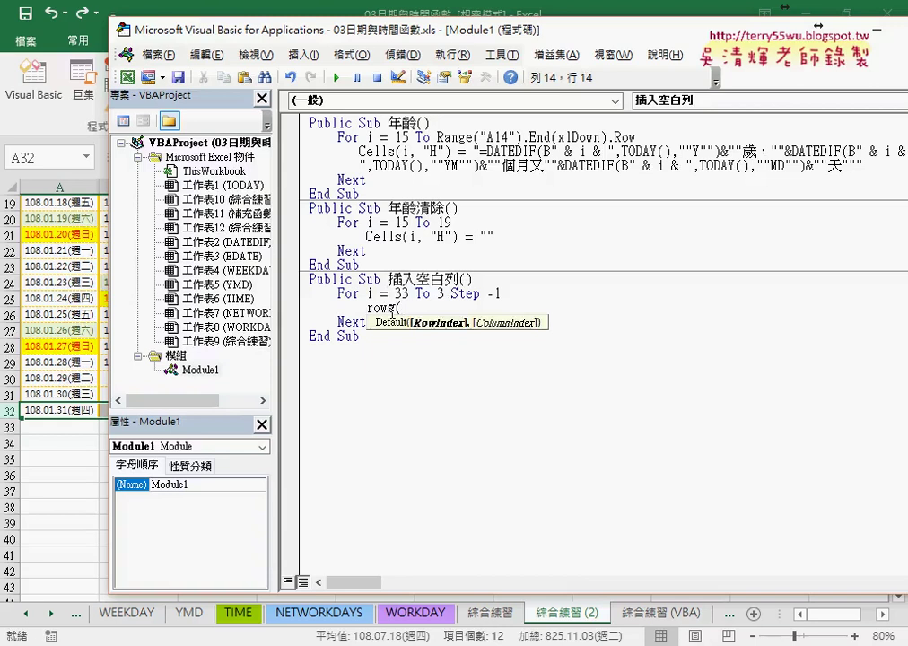
{"action": "type", "text": "i)"}
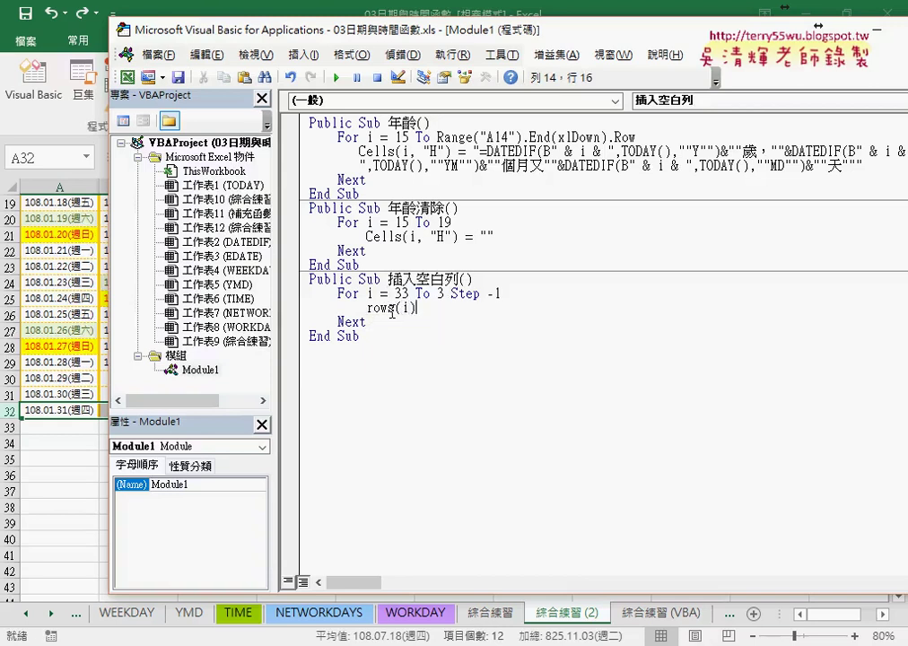
{"action": "type", "text": "."}
{"action": "type", "text": "in"}
{"action": "type", "text": "sert"}
{"action": "left_click", "coordinate": [498, 388]}
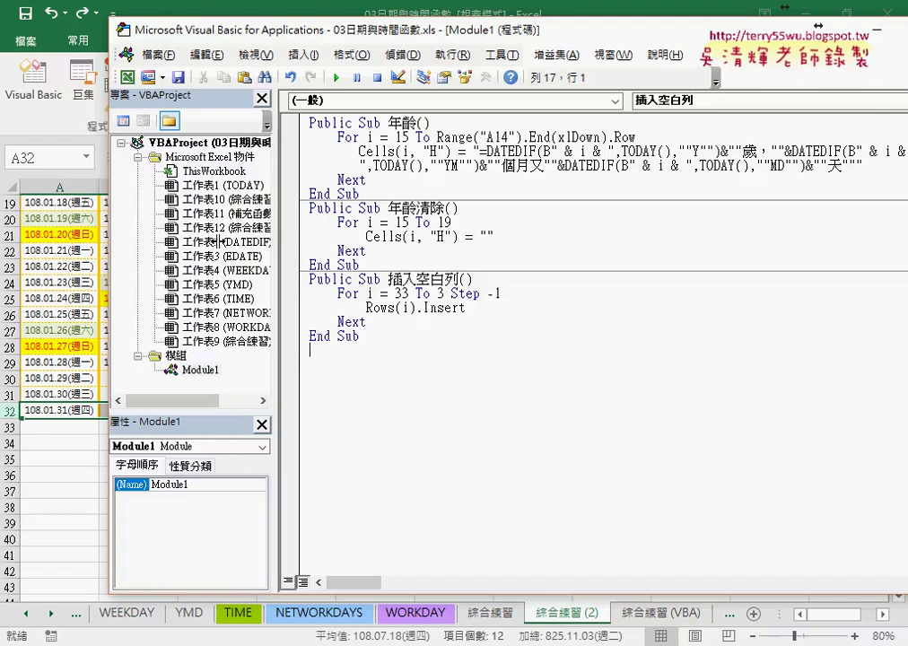
{"action": "left_click_drag", "start_coordinate": [316, 39], "coordinate": [510, 44]}
Step: Step through 插入空白列 with F8, inserting blank rows from row 32 upward between the dates
{"action": "left_click", "coordinate": [464, 314]}
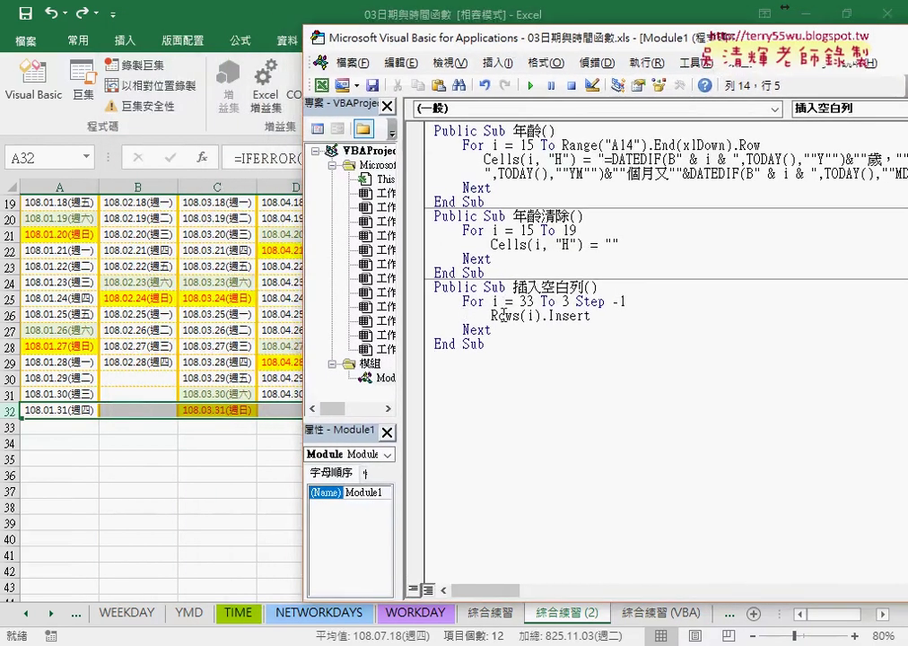
{"action": "left_click", "coordinate": [415, 315]}
{"action": "left_click", "coordinate": [415, 316]}
{"action": "left_click", "coordinate": [438, 315]}
{"action": "key", "text": "F8"}
{"action": "key", "text": "F8"}
{"action": "key", "text": "F8"}
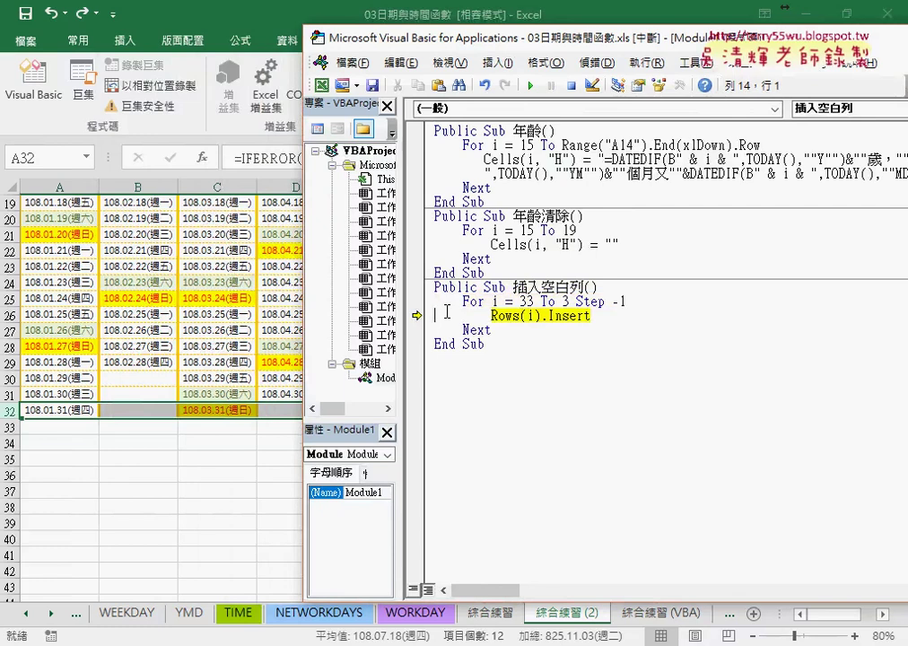
{"action": "mouse_move", "coordinate": [495, 302]}
{"action": "key", "text": "F8"}
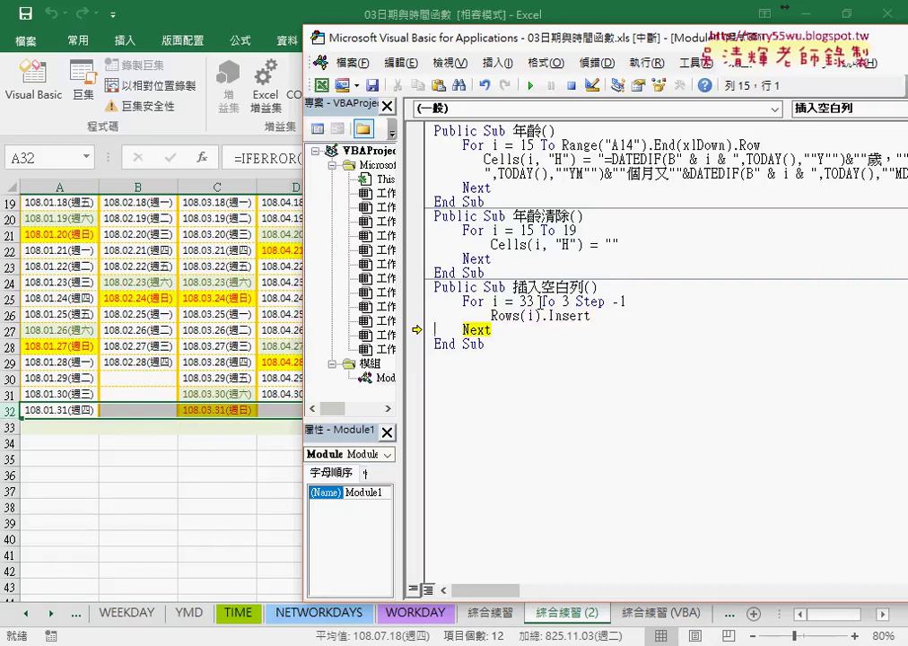
{"action": "key", "text": "F8"}
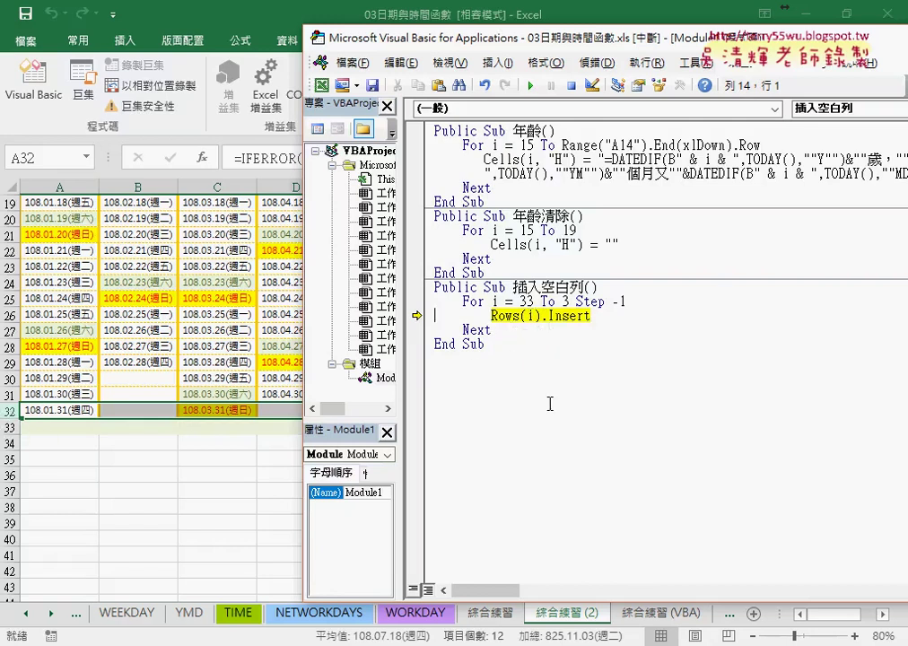
{"action": "key", "text": "F8"}
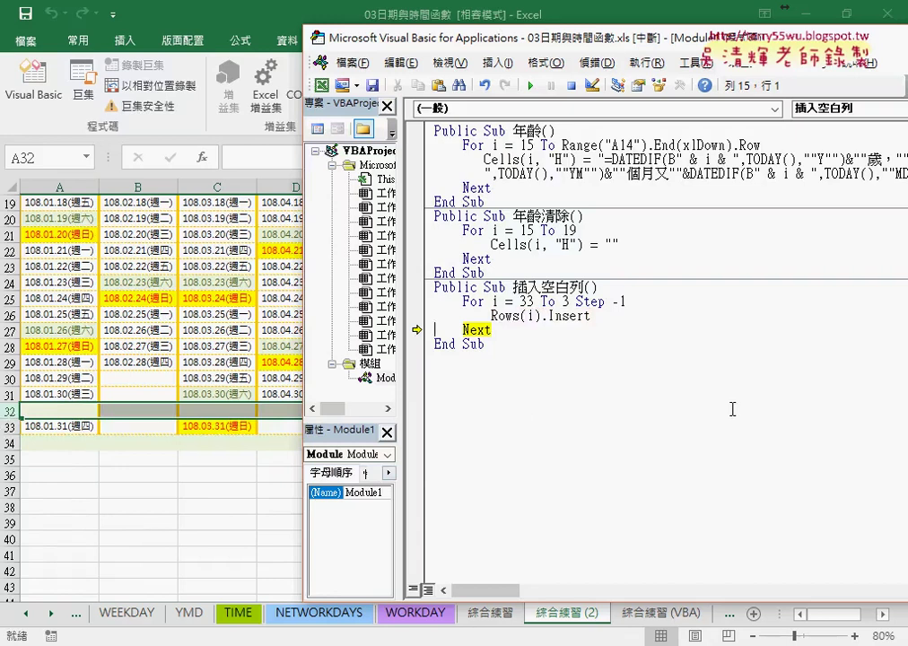
{"action": "key", "text": "F8"}
{"action": "key", "text": "F8"}
{"action": "key", "text": "F8"}
{"action": "key", "text": "F8"}
{"action": "key", "text": "F8"}
{"action": "key", "text": "F8"}
{"action": "key", "text": "F8"}
{"action": "key", "text": "F8"}
{"action": "key", "text": "F8"}
{"action": "key", "text": "F8"}
{"action": "key", "text": "F8"}
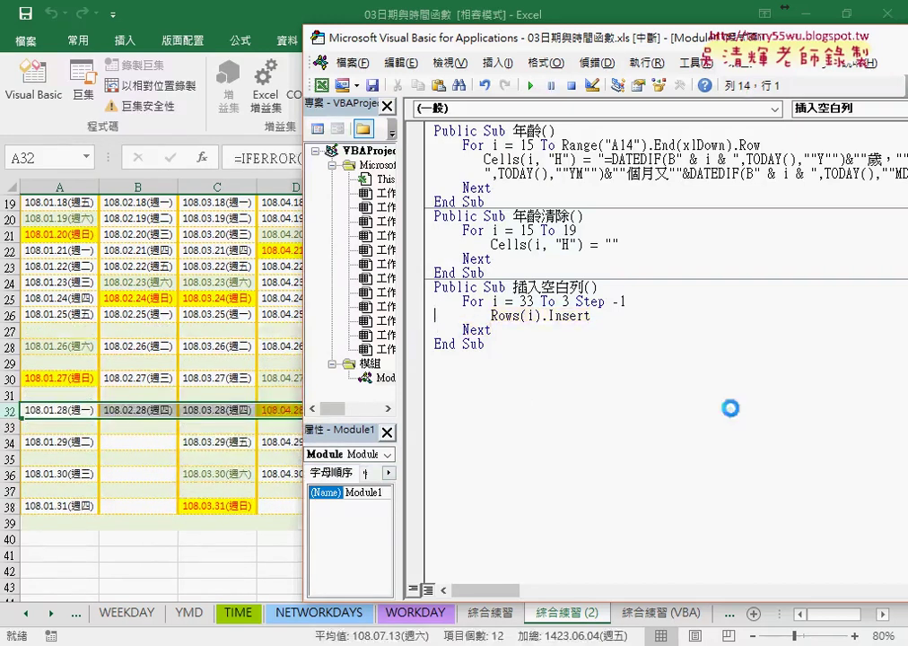
{"action": "key", "text": "F8"}
{"action": "key", "text": "F8"}
{"action": "key", "text": "F8"}
{"action": "key", "text": "F8"}
{"action": "key", "text": "F8"}
{"action": "key", "text": "F8"}
{"action": "key", "text": "F8"}
{"action": "key", "text": "F8"}
{"action": "key", "text": "F8"}
{"action": "key", "text": "F8"}
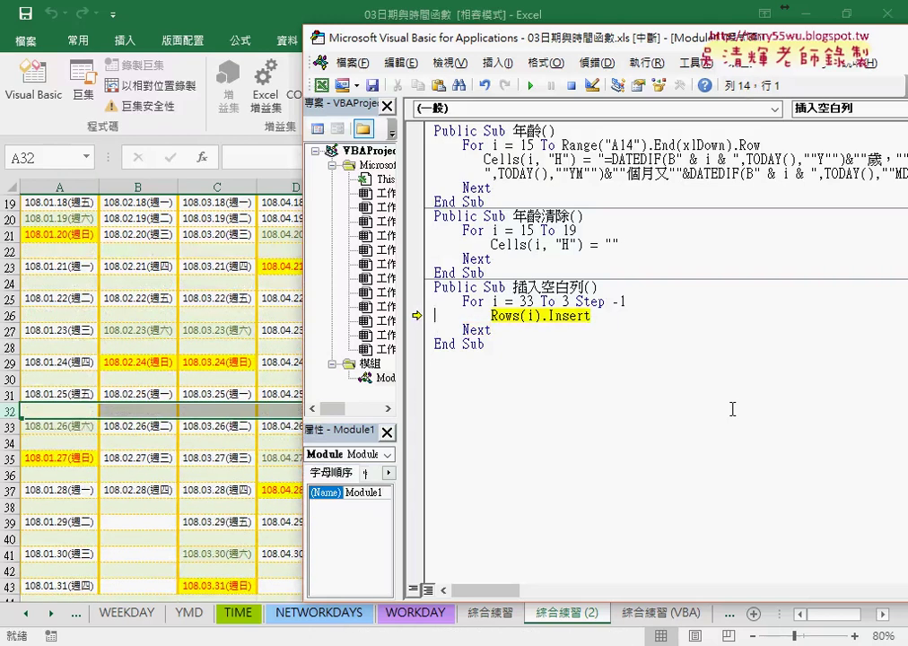
{"action": "left_click", "coordinate": [512, 315]}
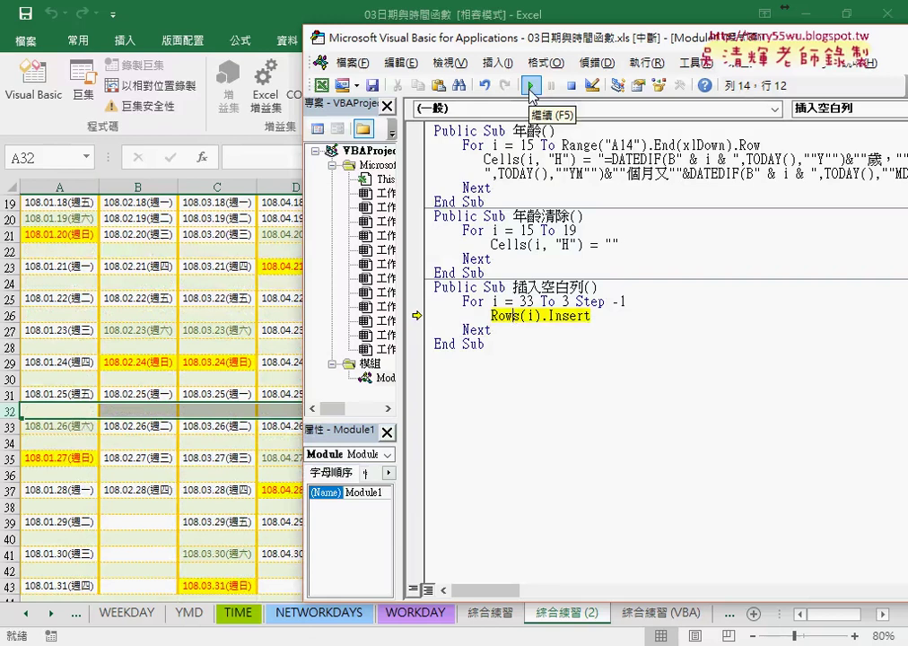
{"action": "left_click", "coordinate": [530, 88]}
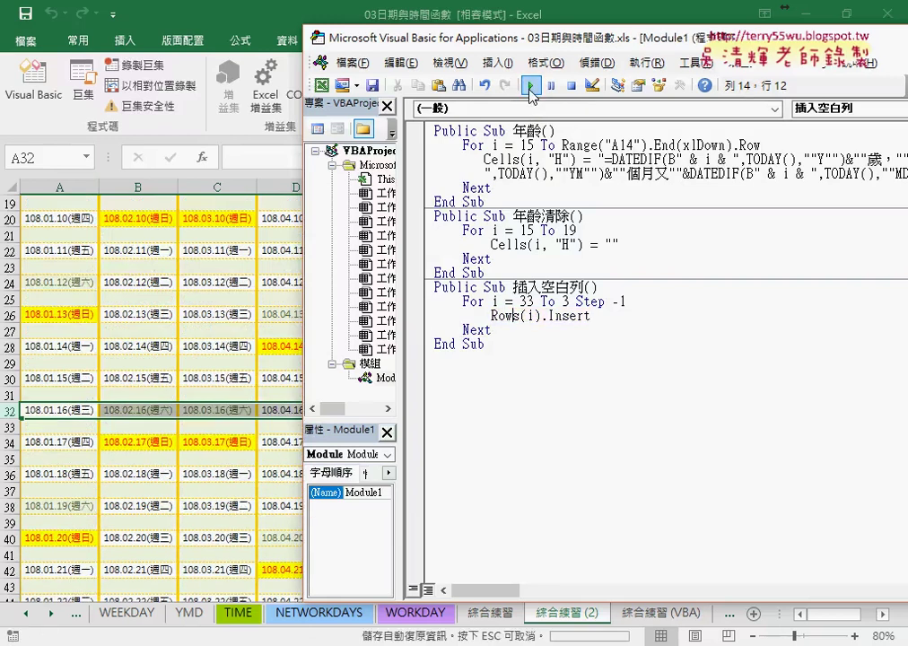
{"action": "left_click", "coordinate": [175, 301]}
{"action": "scroll", "coordinate": [204, 304], "scroll_direction": "up", "scroll_amount": 3}
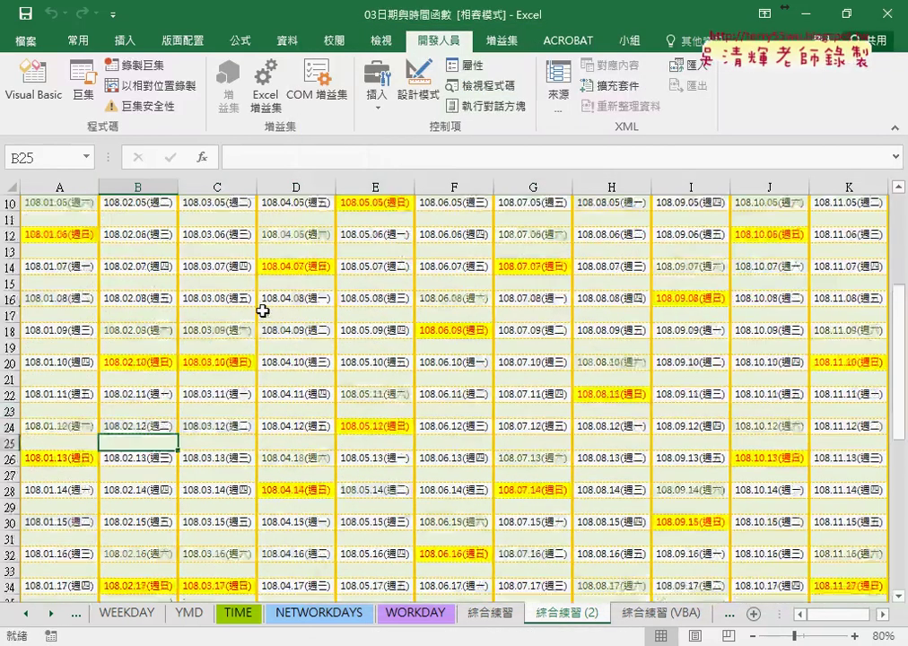
{"action": "scroll", "coordinate": [263, 310], "scroll_direction": "up", "scroll_amount": 3}
{"action": "scroll", "coordinate": [269, 310], "scroll_direction": "down", "scroll_amount": 3}
{"action": "scroll", "coordinate": [295, 311], "scroll_direction": "down", "scroll_amount": 6}
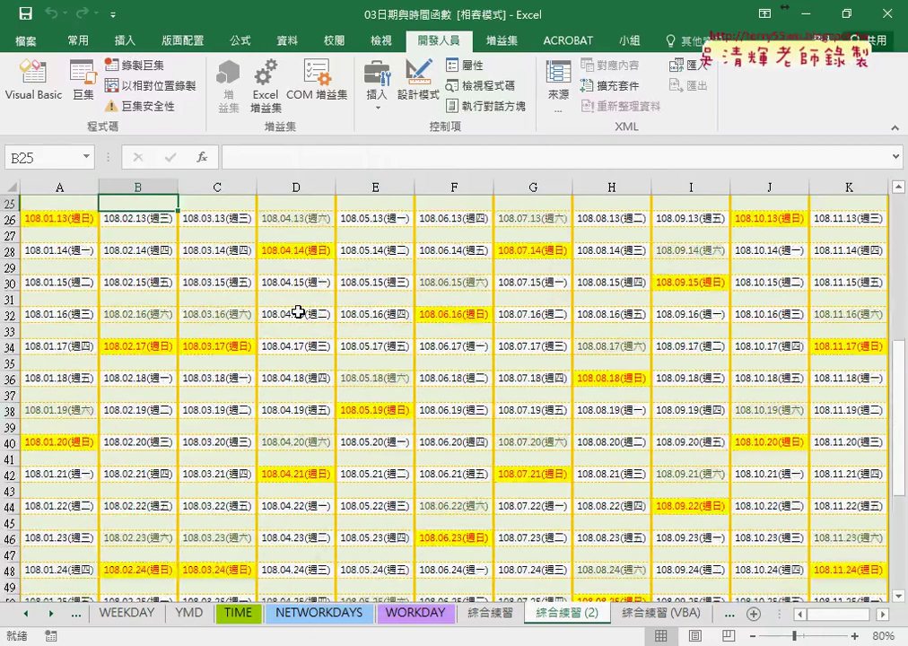
{"action": "scroll", "coordinate": [297, 312], "scroll_direction": "down", "scroll_amount": 5}
{"action": "scroll", "coordinate": [297, 311], "scroll_direction": "down", "scroll_amount": 3}
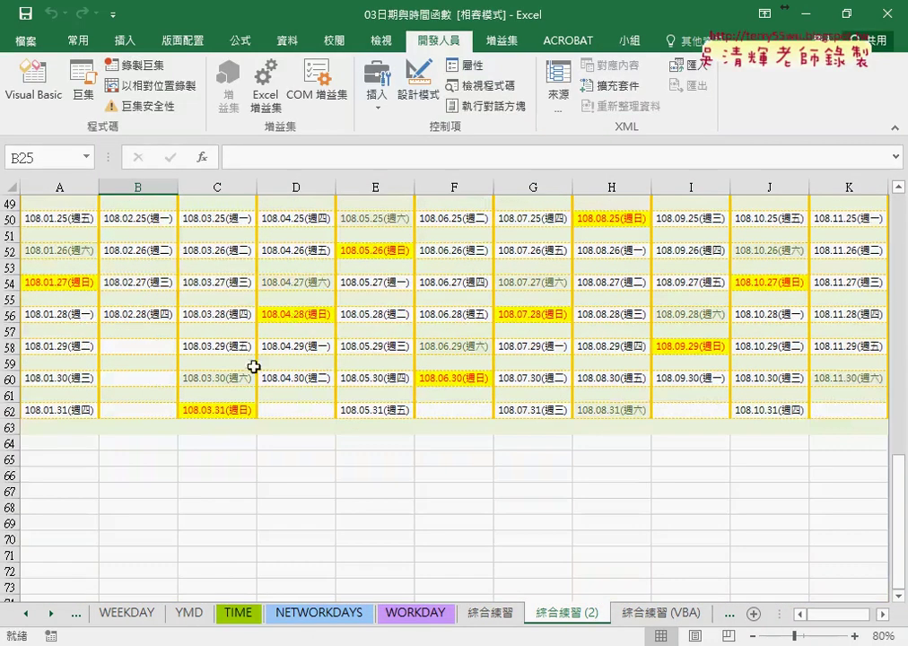
{"action": "left_click", "coordinate": [79, 393]}
{"action": "left_click", "coordinate": [140, 394]}
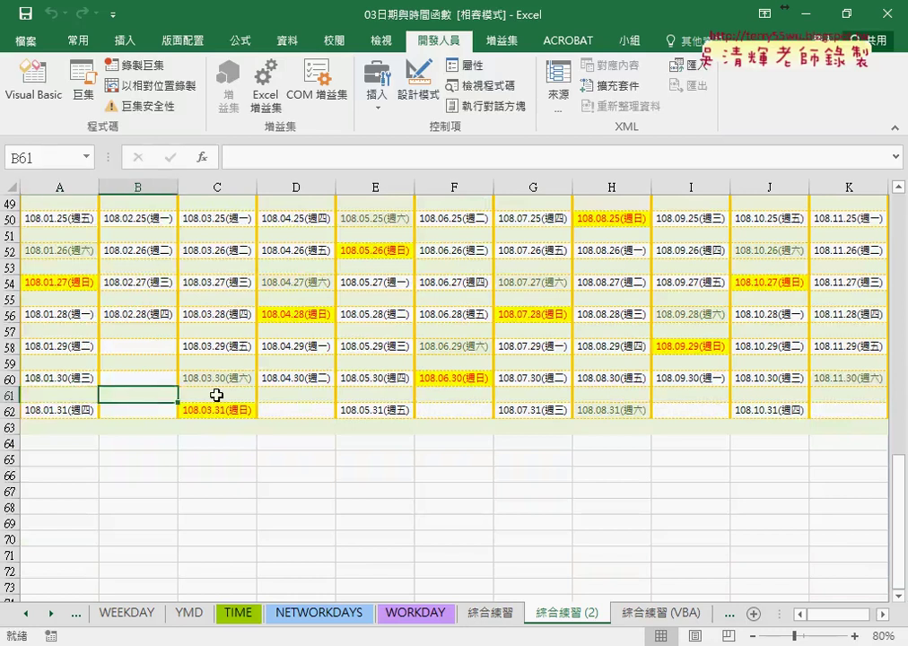
{"action": "left_click", "coordinate": [218, 395]}
{"action": "scroll", "coordinate": [219, 395], "scroll_direction": "up", "scroll_amount": 4}
{"action": "scroll", "coordinate": [216, 395], "scroll_direction": "up", "scroll_amount": 5}
{"action": "scroll", "coordinate": [217, 394], "scroll_direction": "up", "scroll_amount": 7}
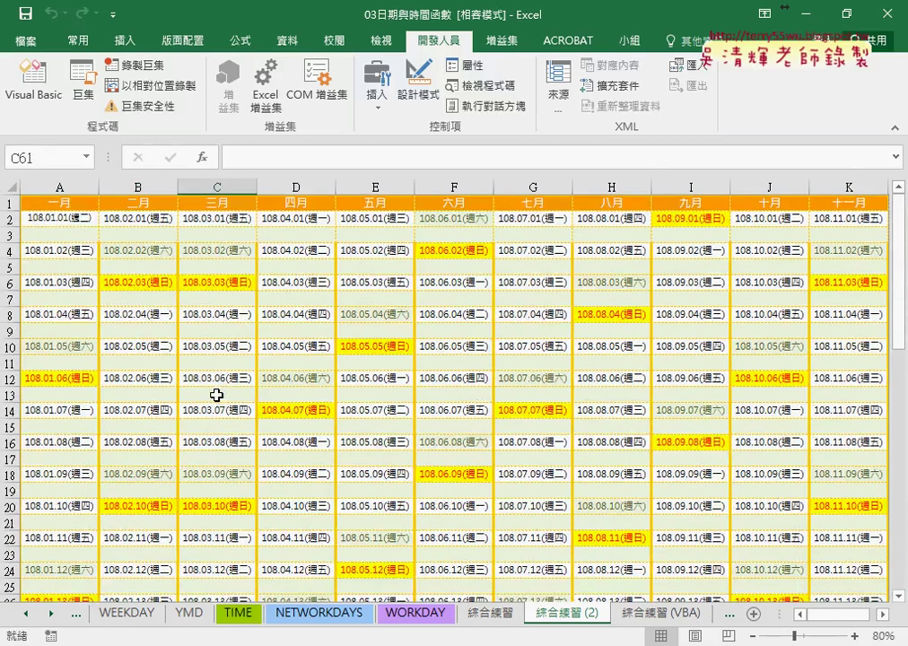
{"action": "left_click", "coordinate": [75, 233]}
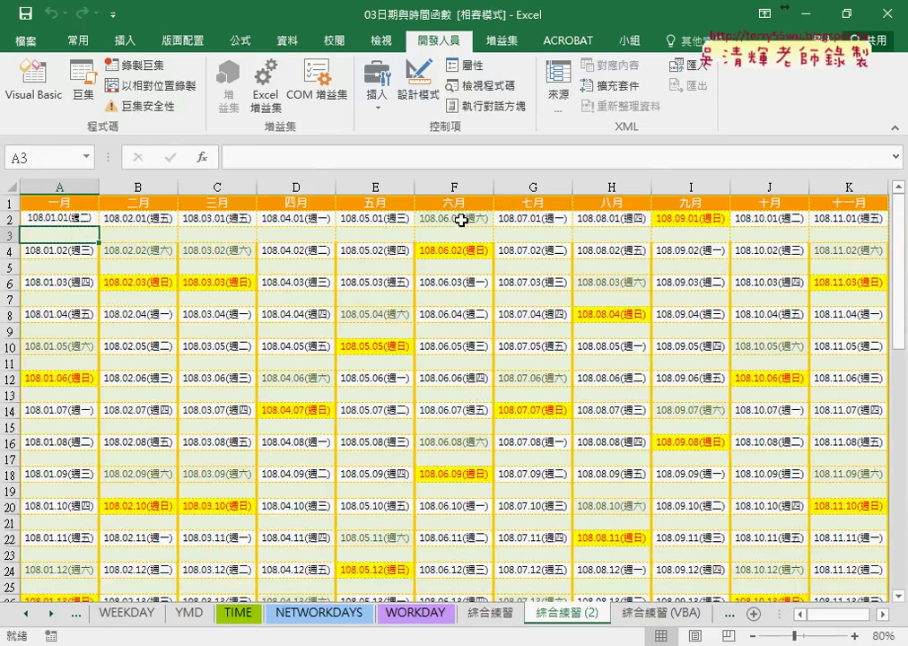
{"action": "left_click", "coordinate": [461, 220]}
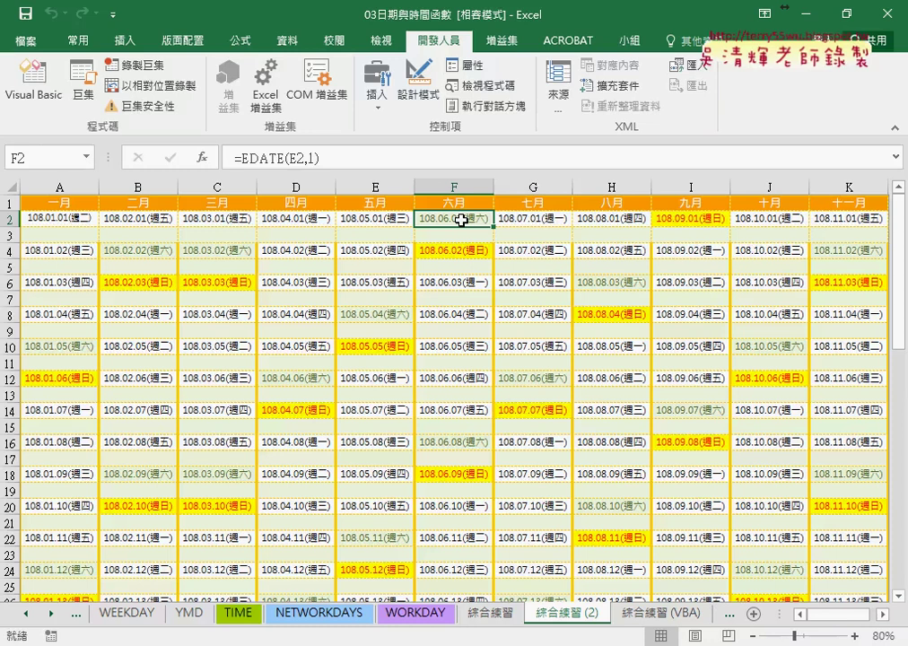
{"action": "scroll", "coordinate": [436, 364], "scroll_direction": "down", "scroll_amount": 2}
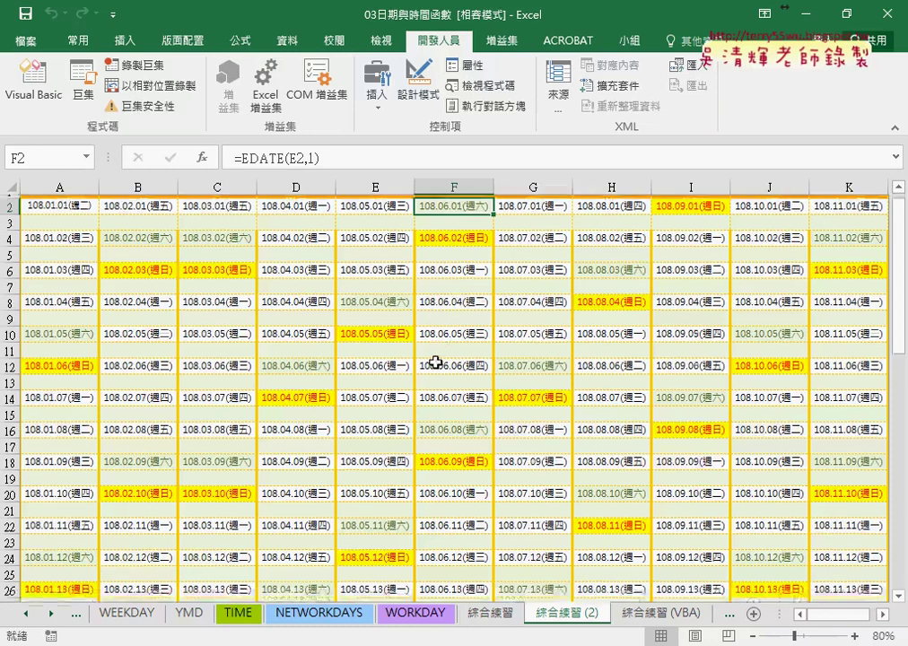
{"action": "scroll", "coordinate": [413, 372], "scroll_direction": "down", "scroll_amount": 8}
{"action": "scroll", "coordinate": [393, 384], "scroll_direction": "down", "scroll_amount": 5}
{"action": "scroll", "coordinate": [393, 384], "scroll_direction": "down", "scroll_amount": 1}
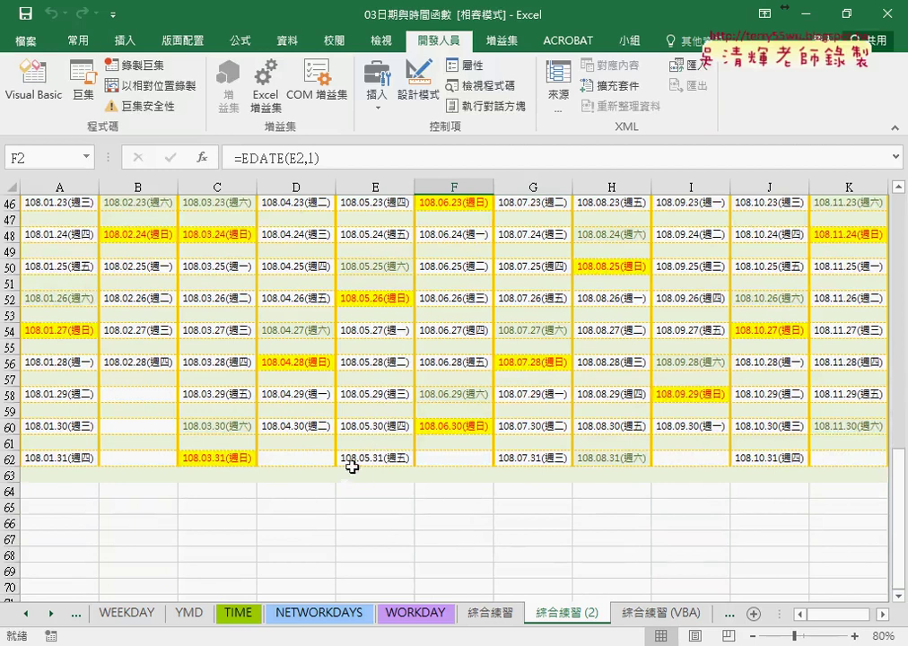
{"action": "left_click", "coordinate": [10, 476]}
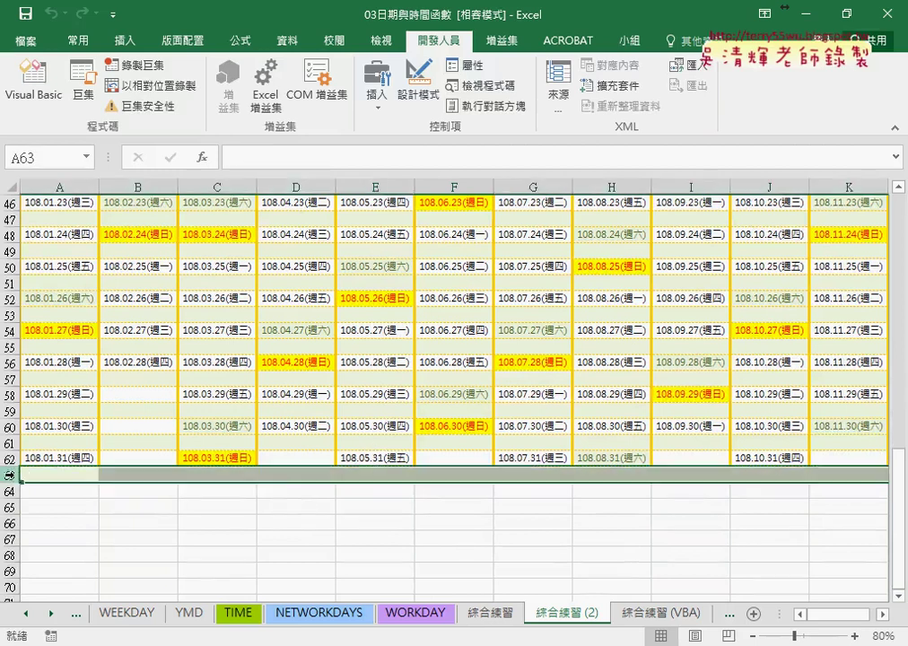
{"action": "right_click", "coordinate": [40, 476]}
{"action": "left_click", "coordinate": [94, 354]}
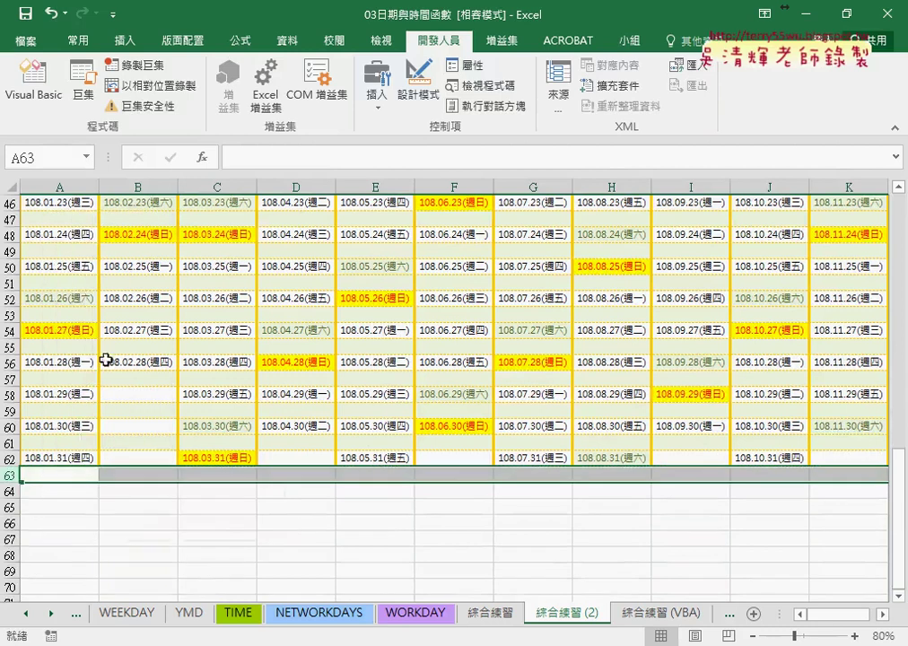
{"action": "left_click", "coordinate": [9, 442]}
{"action": "right_click", "coordinate": [45, 440]}
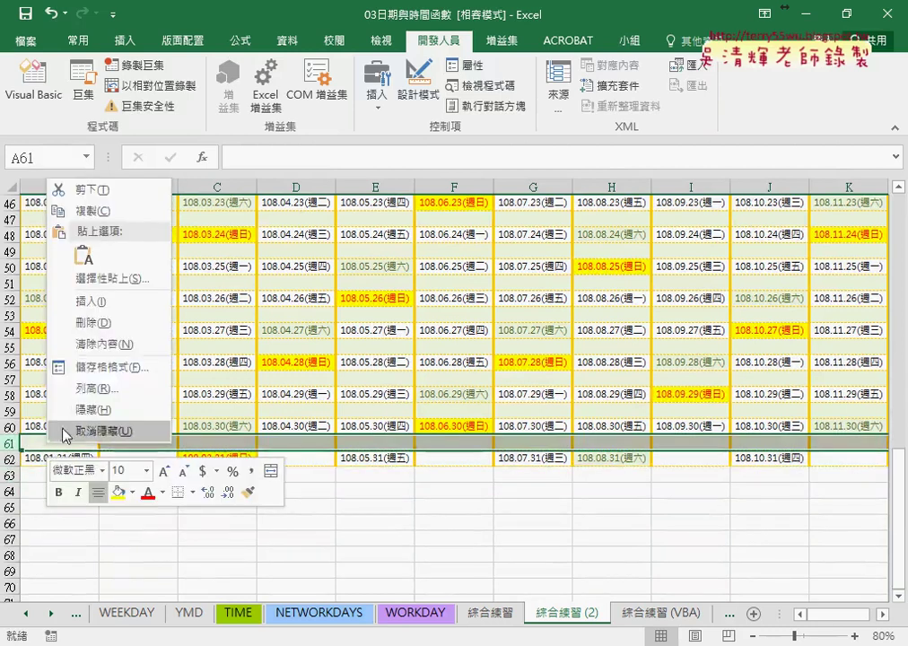
{"action": "left_click", "coordinate": [104, 324]}
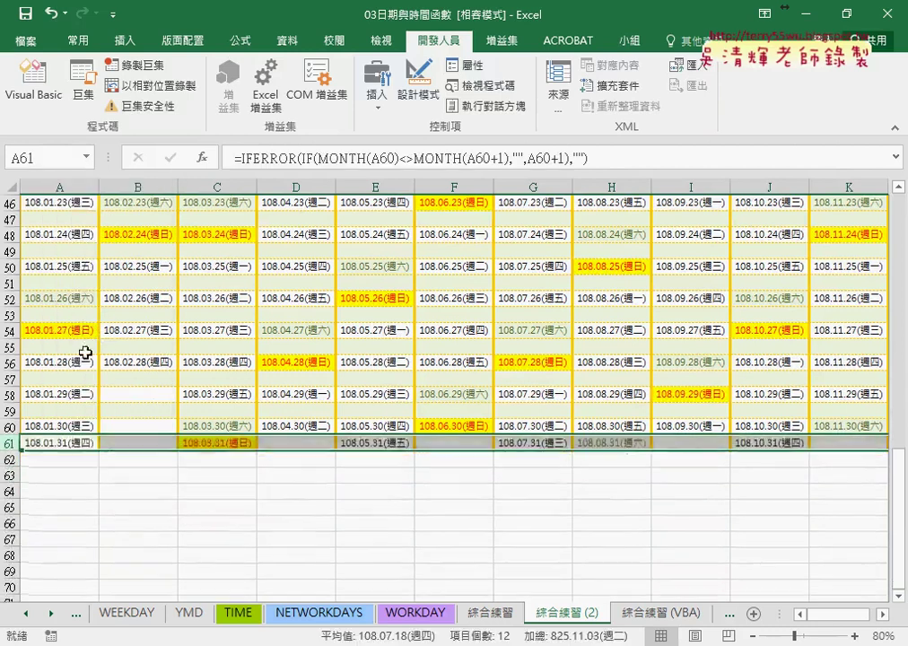
{"action": "left_click", "coordinate": [11, 410]}
{"action": "right_click", "coordinate": [57, 409]}
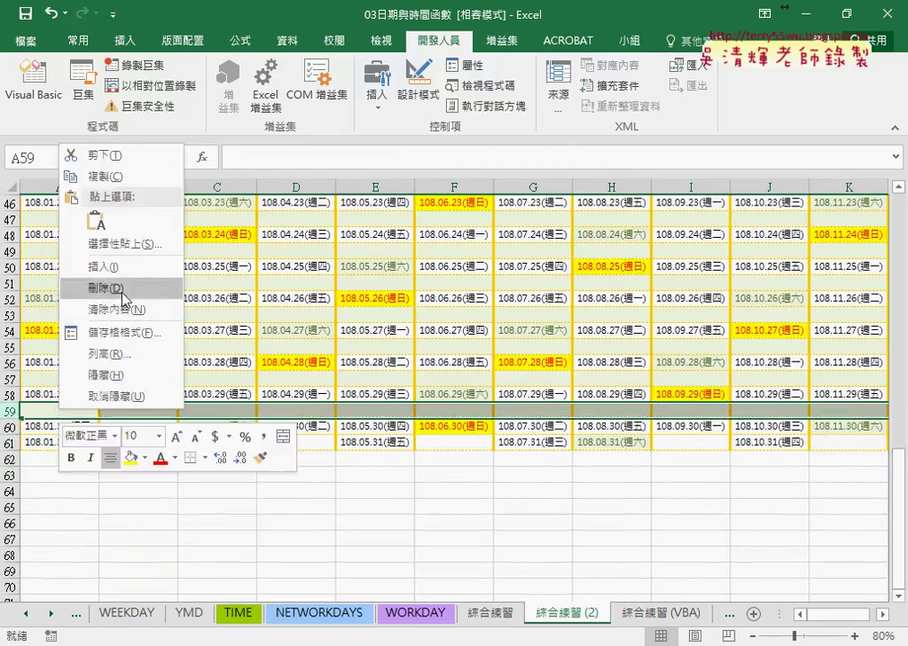
{"action": "left_click", "coordinate": [114, 294]}
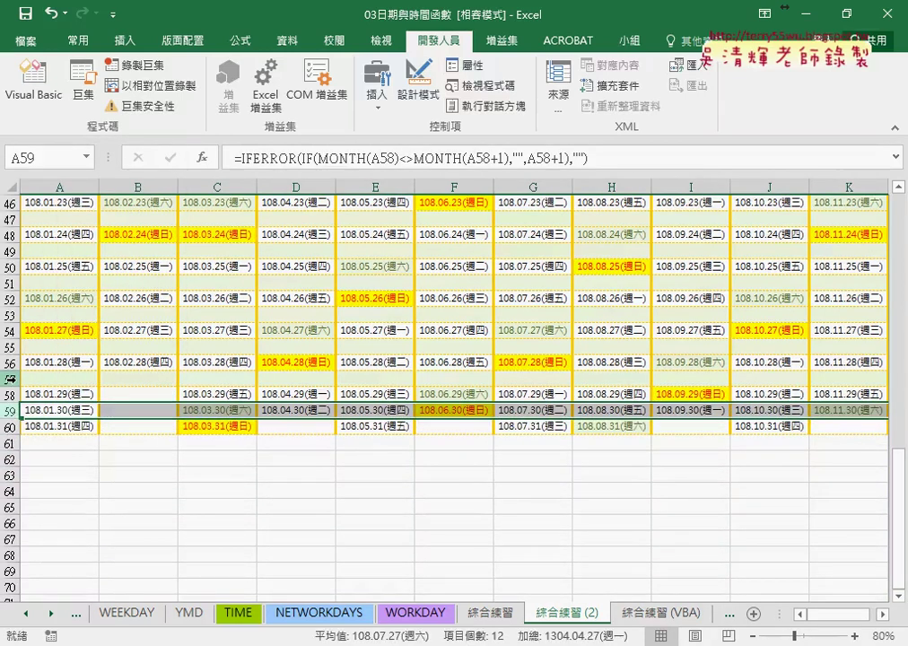
{"action": "left_click", "coordinate": [11, 378]}
{"action": "right_click", "coordinate": [51, 384]}
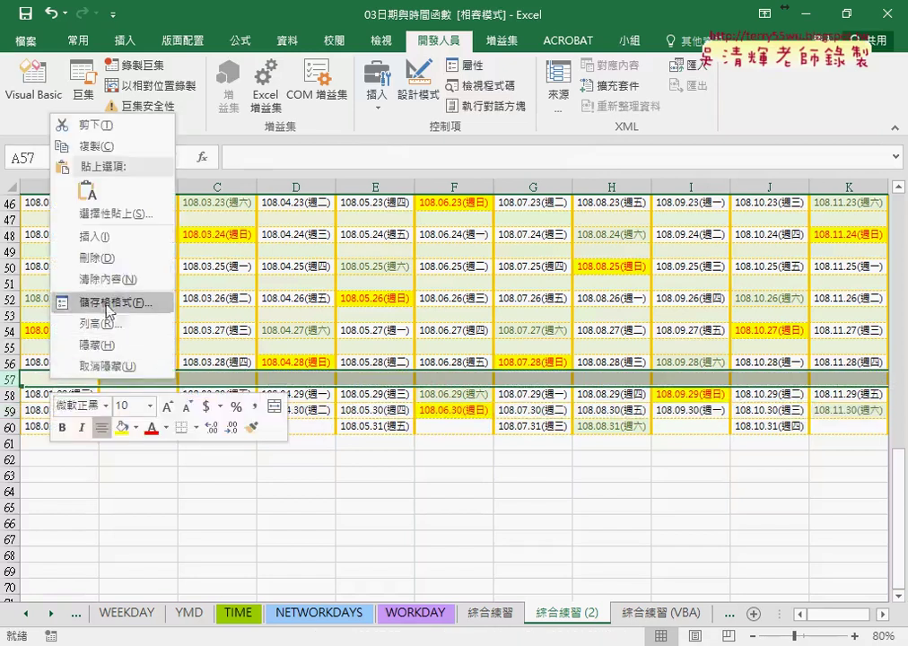
{"action": "left_click", "coordinate": [114, 259]}
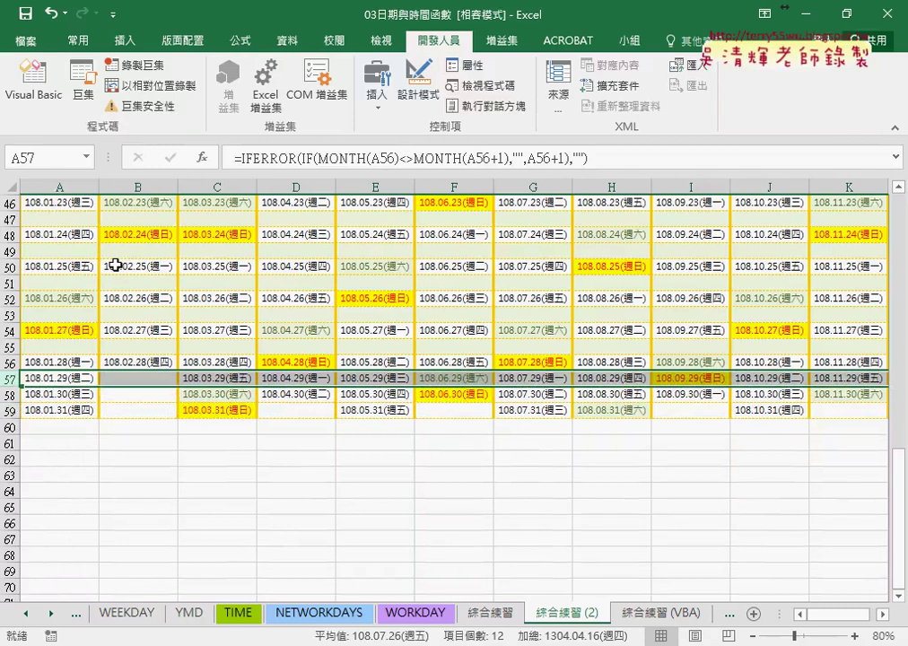
{"action": "key", "text": "ctrl+q"}
{"action": "key", "text": "ctrl+q"}
{"action": "key", "text": "ctrl+q"}
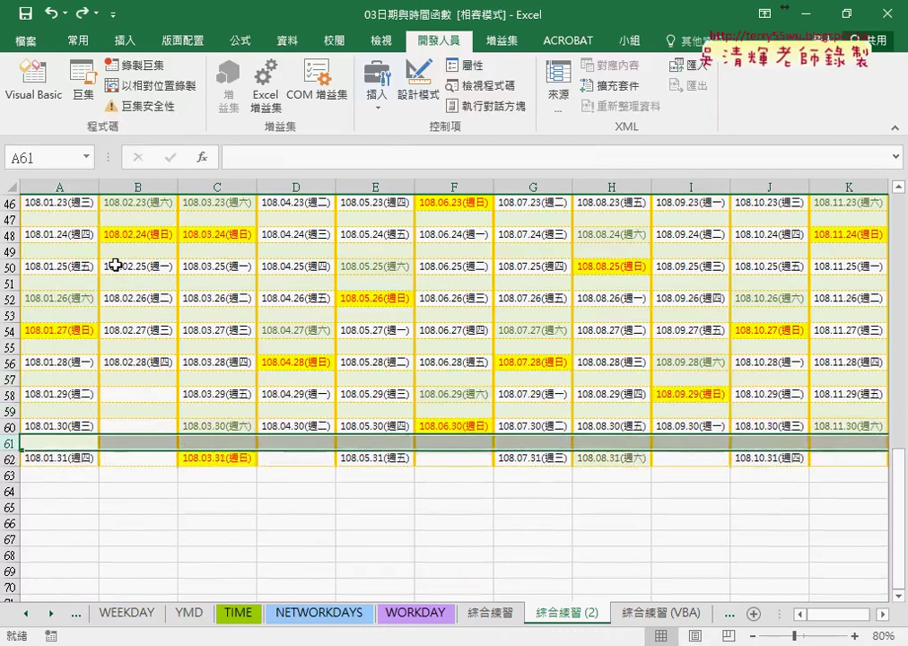
{"action": "key", "text": "ctrl+q"}
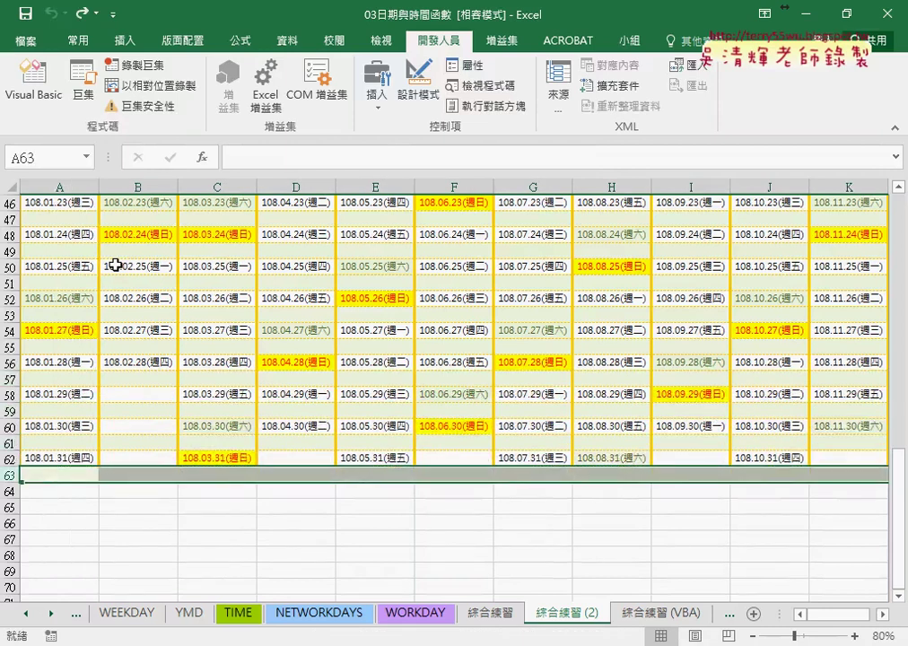
{"action": "left_click", "coordinate": [10, 443]}
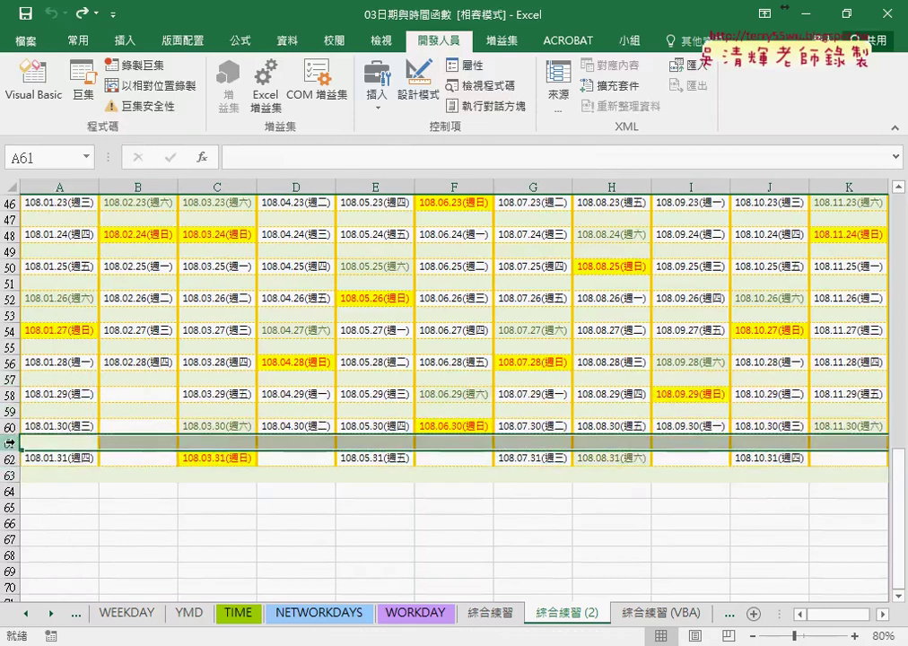
{"action": "scroll", "coordinate": [11, 442], "scroll_direction": "up", "scroll_amount": 4}
{"action": "scroll", "coordinate": [12, 440], "scroll_direction": "up", "scroll_amount": 8}
{"action": "scroll", "coordinate": [15, 439], "scroll_direction": "up", "scroll_amount": 3}
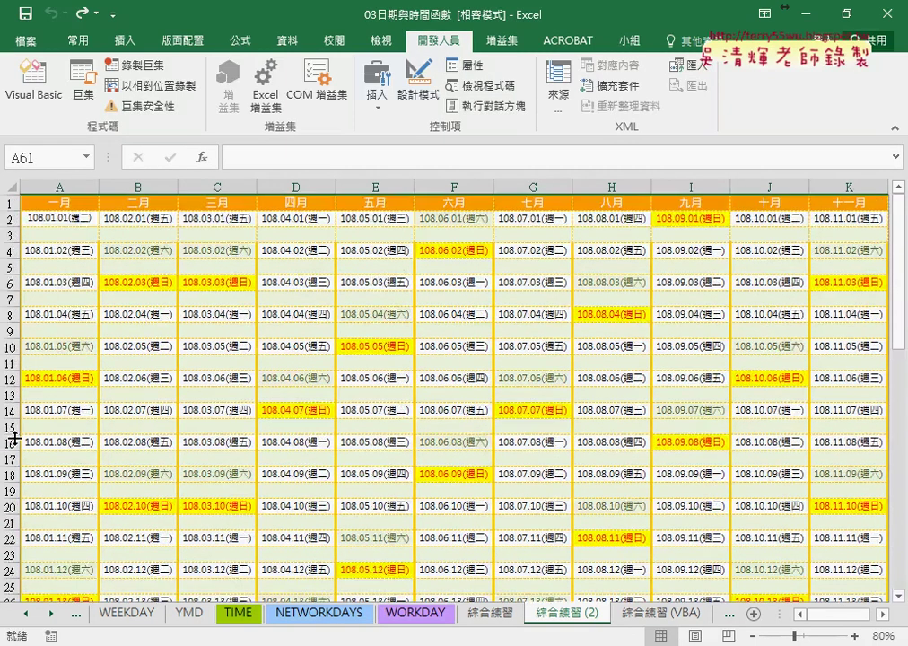
Step: Copy the 插入空白列 macro below itself and rename the copy 刪除空白列
{"action": "left_click", "coordinate": [13, 234]}
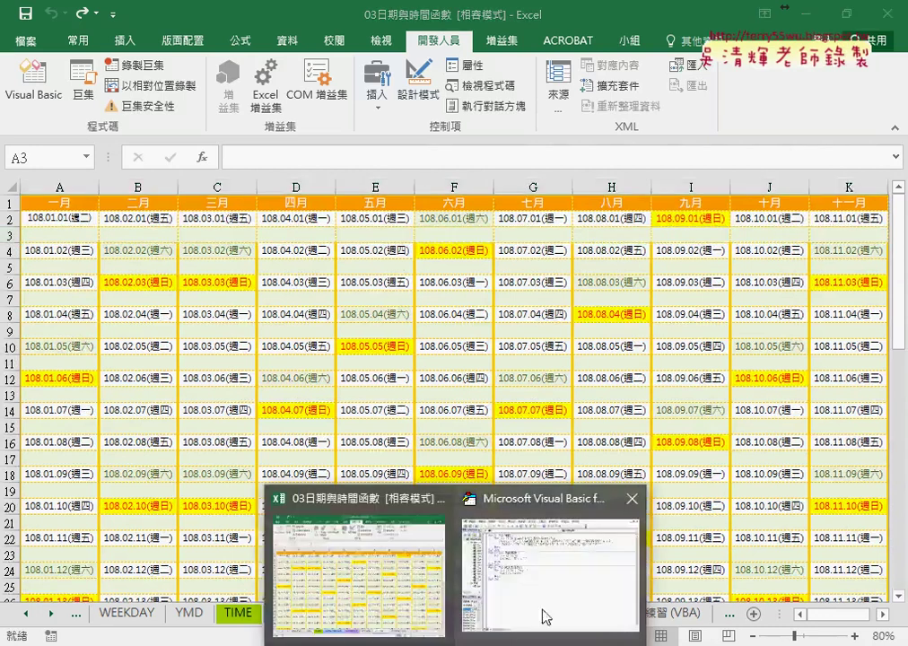
{"action": "left_click", "coordinate": [523, 637]}
{"action": "mouse_move", "coordinate": [485, 345]}
{"action": "left_mouse_down"}
{"action": "mouse_move", "coordinate": [431, 289]}
{"action": "mouse_move", "coordinate": [453, 380]}
{"action": "left_mouse_up"}
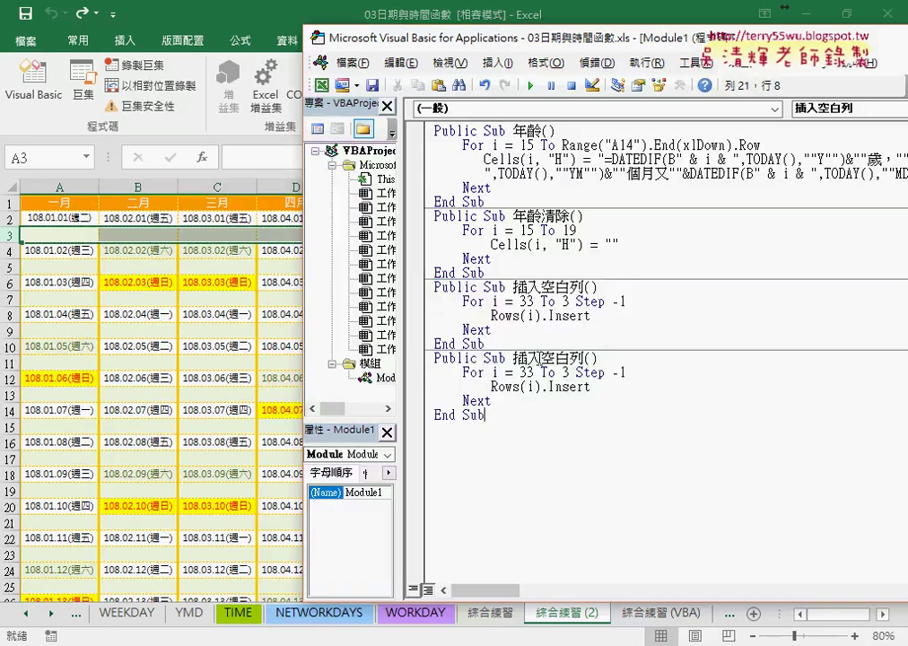
{"action": "double_click", "coordinate": [531, 360]}
{"action": "type", "text": "山"}
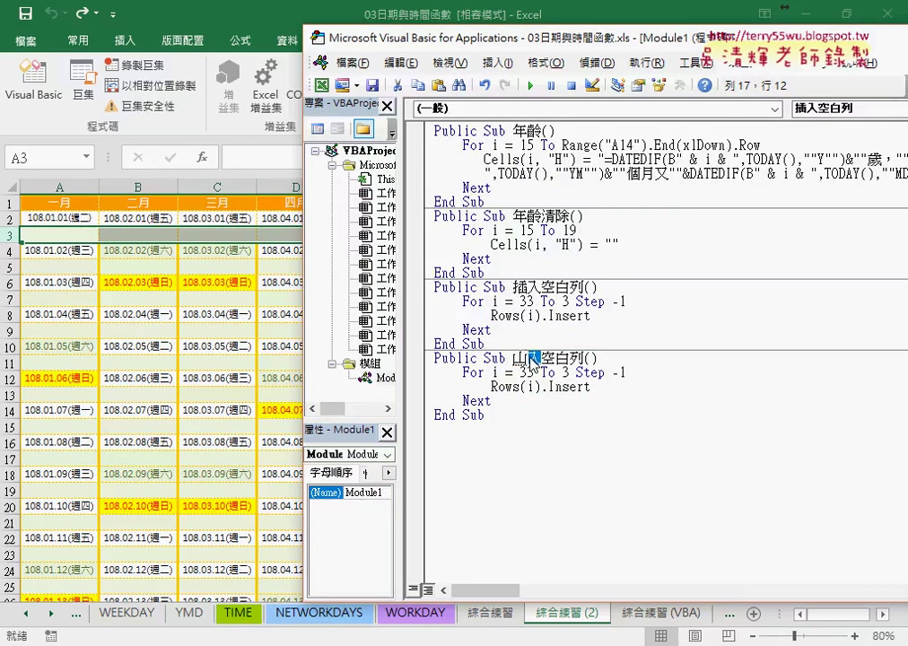
{"action": "type", "text": "刪除"}
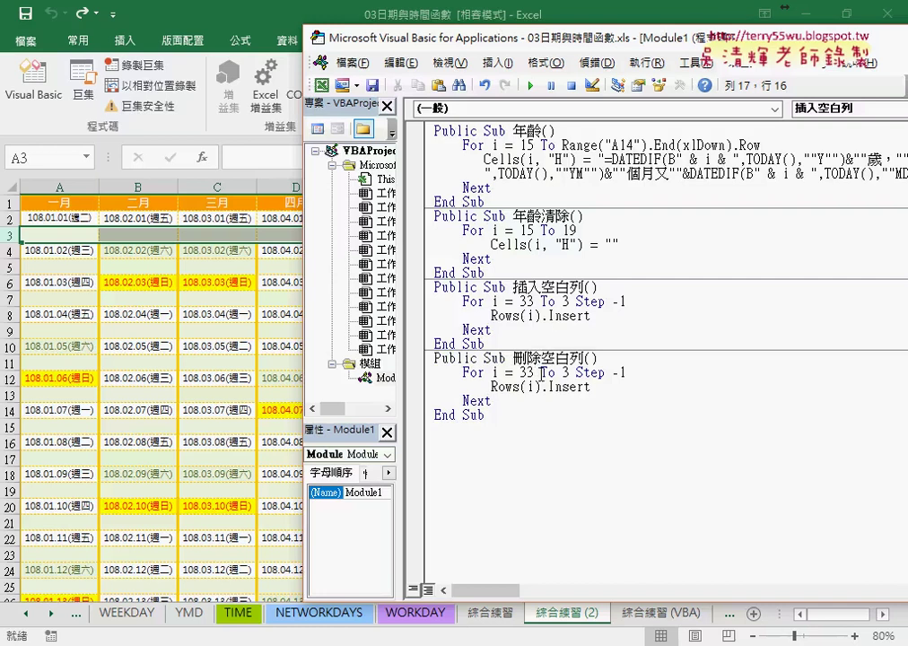
Step: Select the copied loop's start value 33 and confirm on the sheet that the calendar ends at row 63
{"action": "key", "text": "Down"}
{"action": "key", "text": "Left"}
{"action": "key", "text": "shift+Left"}
{"action": "key", "text": "shift+Left"}
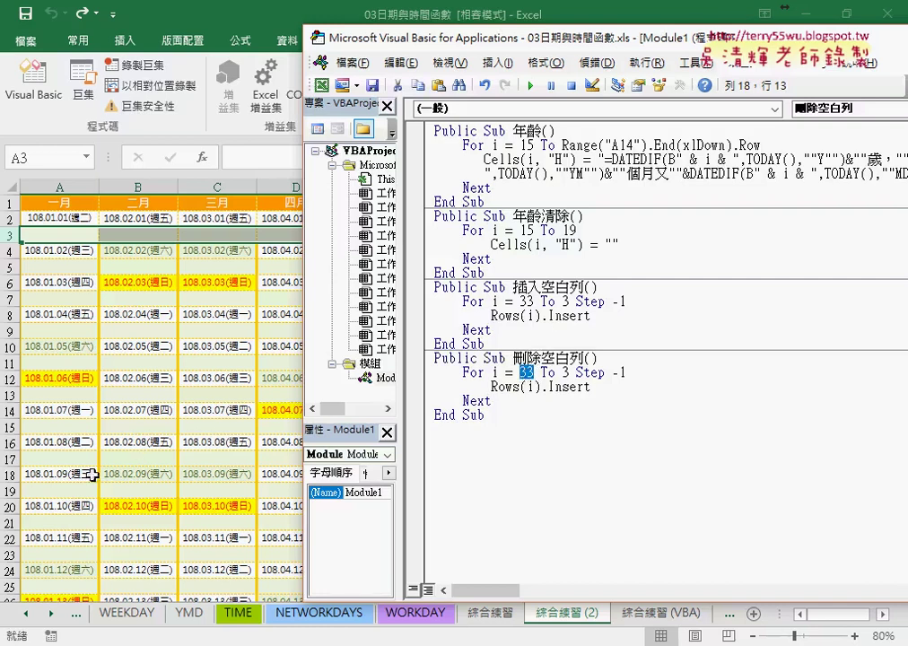
{"action": "left_click", "coordinate": [61, 538]}
{"action": "scroll", "coordinate": [65, 541], "scroll_direction": "down", "scroll_amount": 4}
{"action": "scroll", "coordinate": [66, 543], "scroll_direction": "down", "scroll_amount": 9}
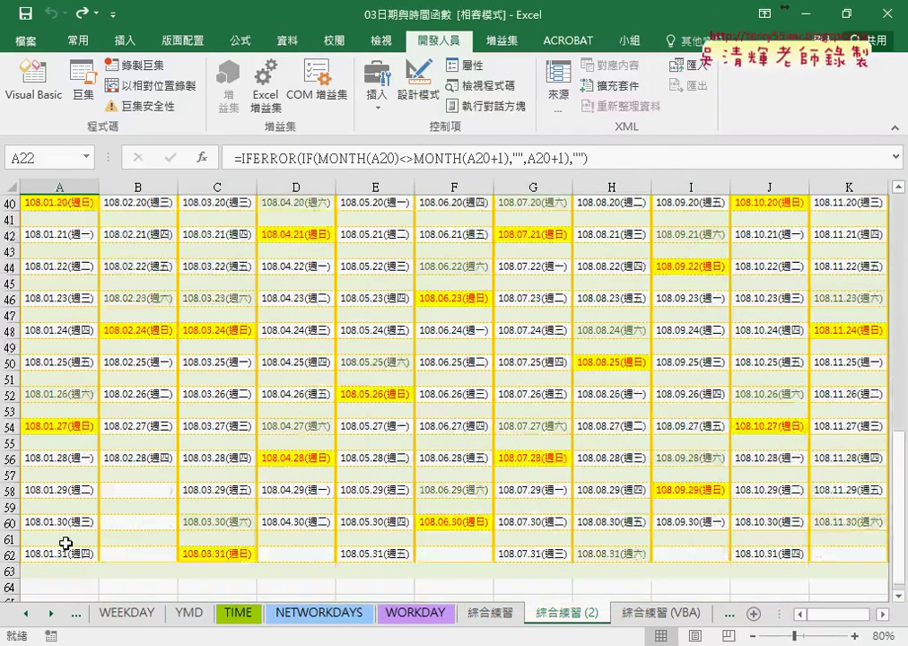
{"action": "scroll", "coordinate": [66, 544], "scroll_direction": "down", "scroll_amount": 3}
{"action": "left_click", "coordinate": [8, 428]}
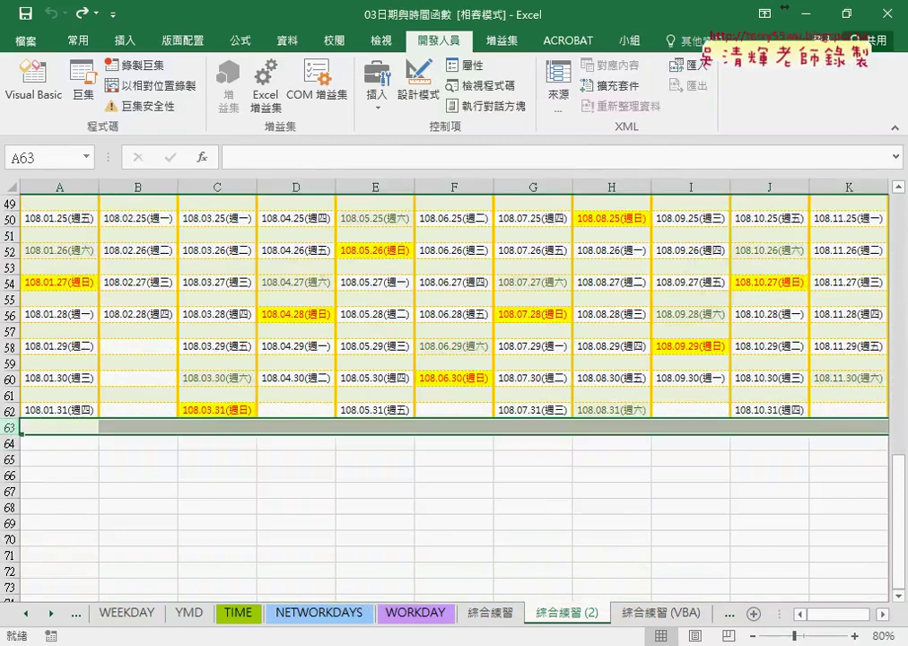
{"action": "left_click", "coordinate": [570, 601]}
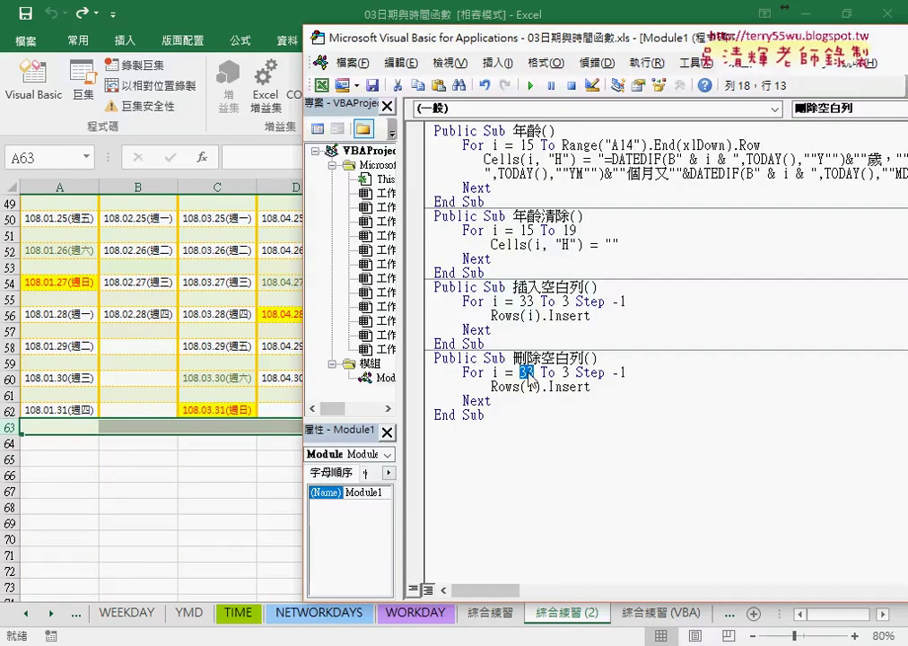
Step: In the copied loop, change 33 to 63, step 1 to 2, and Insert to Delete
{"action": "type", "text": "63"}
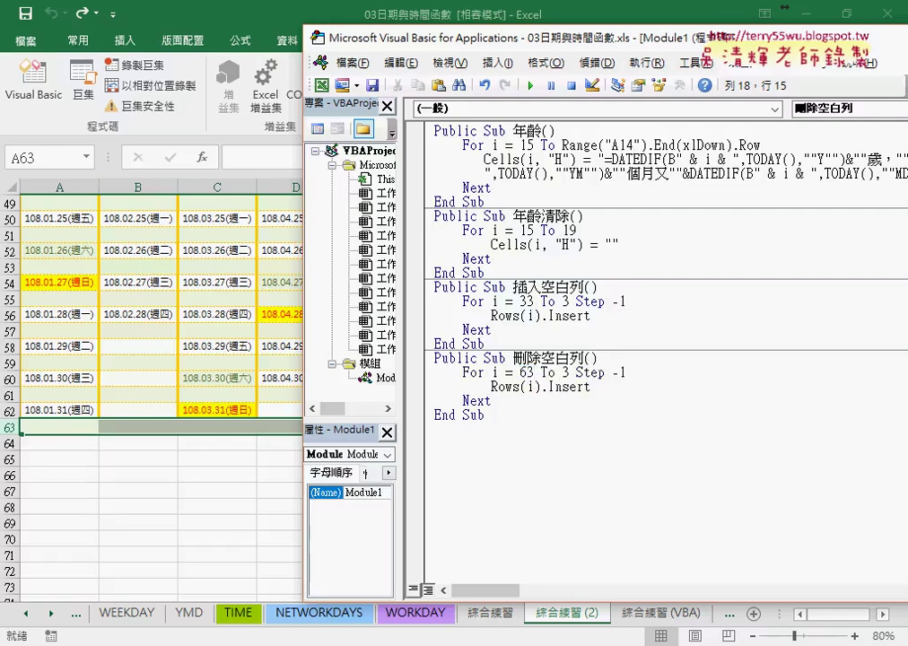
{"action": "double_click", "coordinate": [566, 372]}
{"action": "double_click", "coordinate": [622, 372]}
{"action": "type", "text": "2"}
{"action": "left_click_drag", "start_coordinate": [589, 387], "coordinate": [548, 386]}
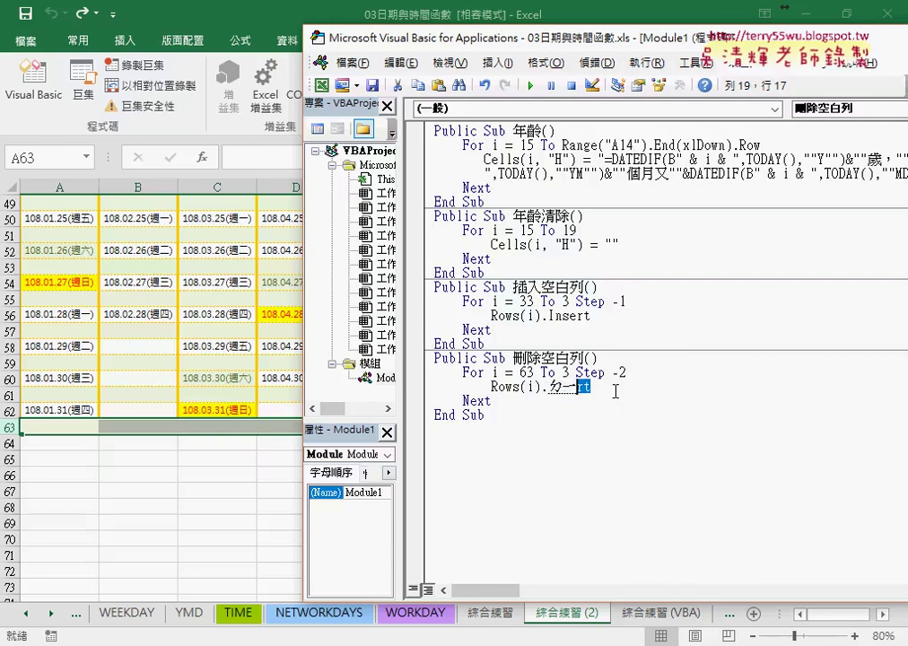
{"action": "type", "text": "delete"}
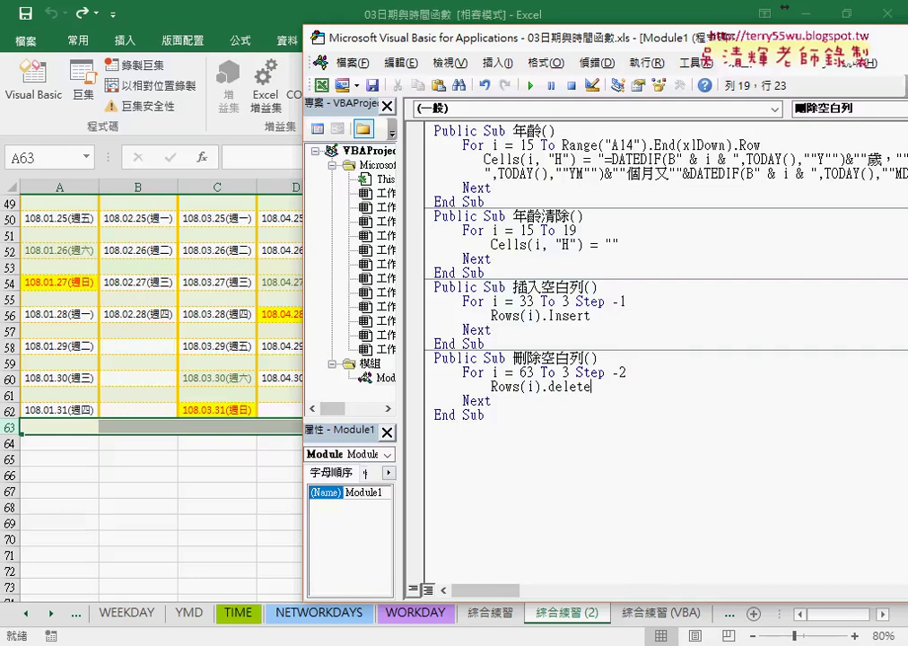
{"action": "left_click", "coordinate": [581, 439]}
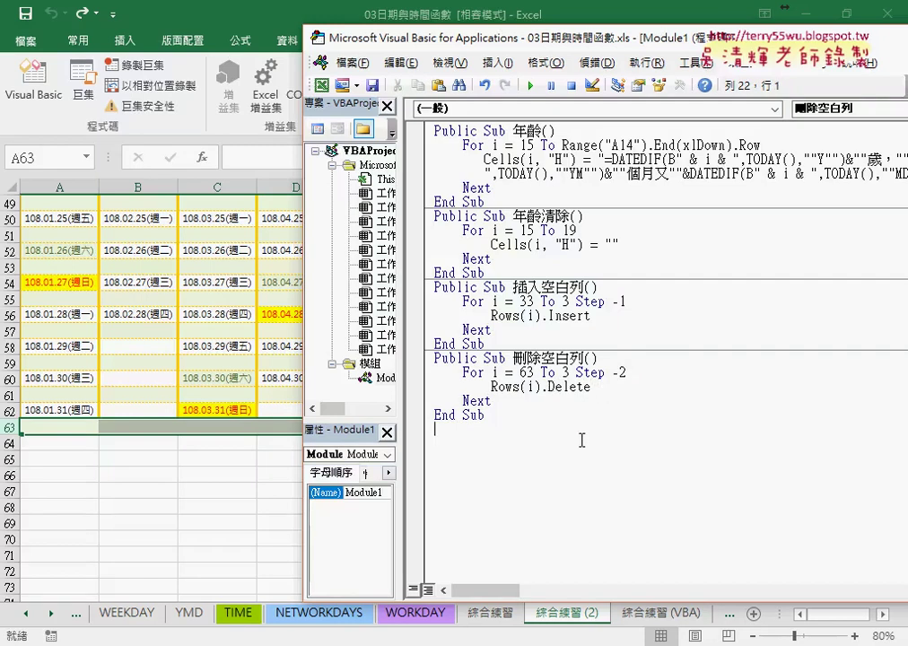